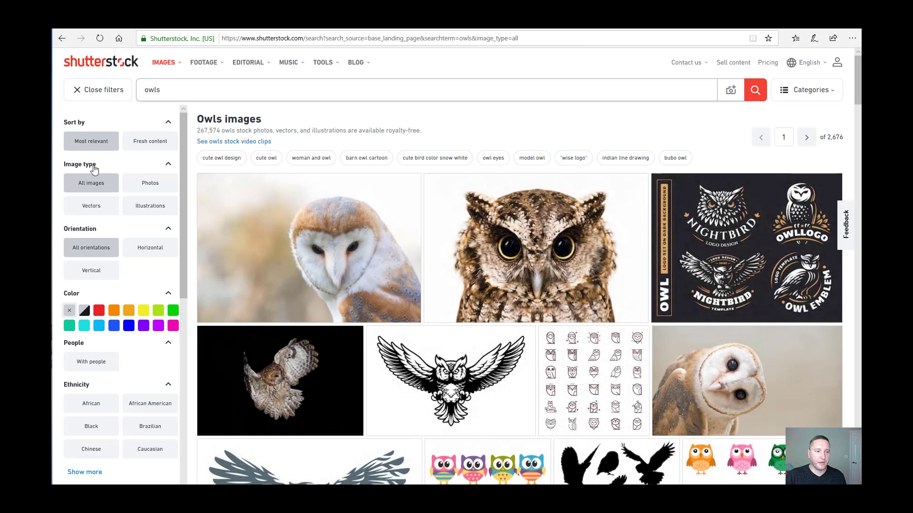
Step: Filter the owl image results to illustrations and open the black-and-white line sketch of an owl perched on a coffee cup
left_click(151, 205)
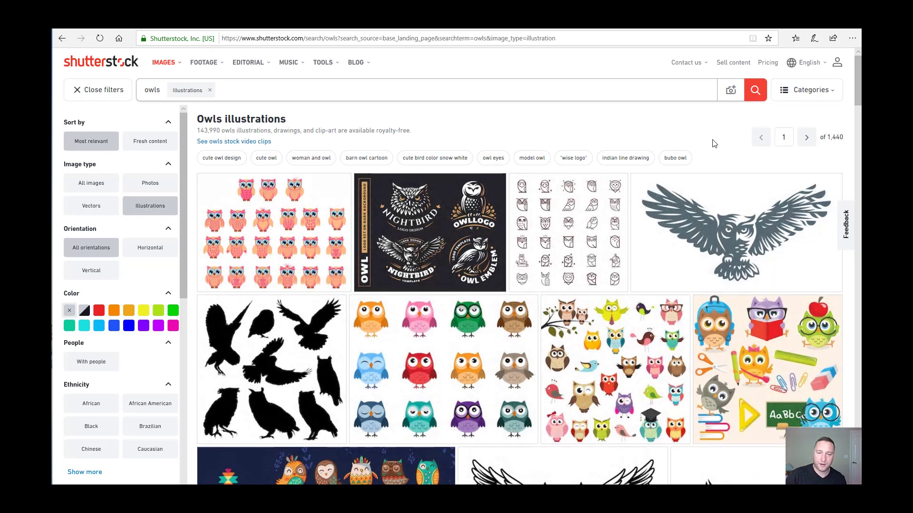
scroll(713, 143, "down", 3)
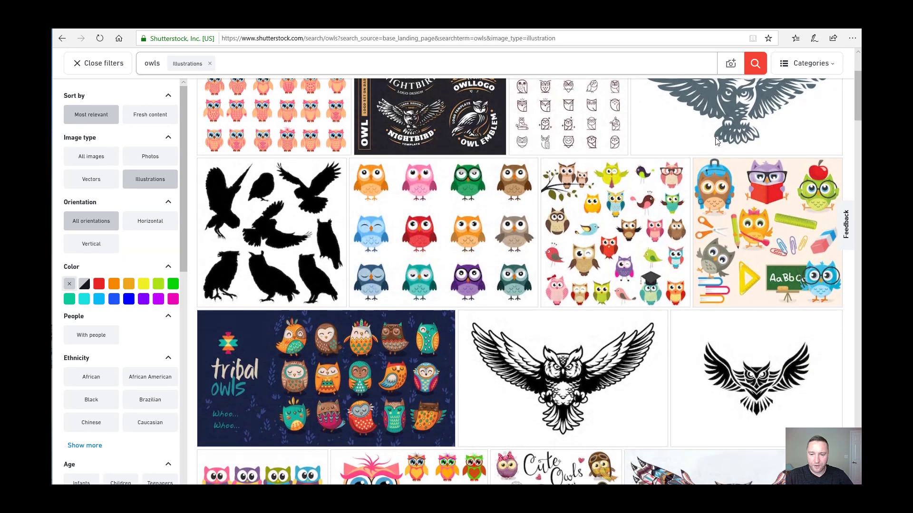
scroll(666, 166, "down", 2)
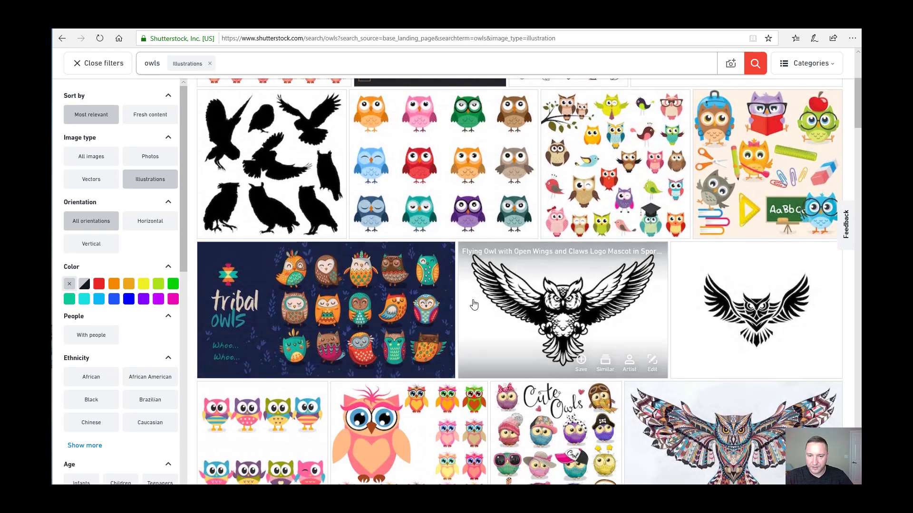
scroll(640, 308, "down", 6)
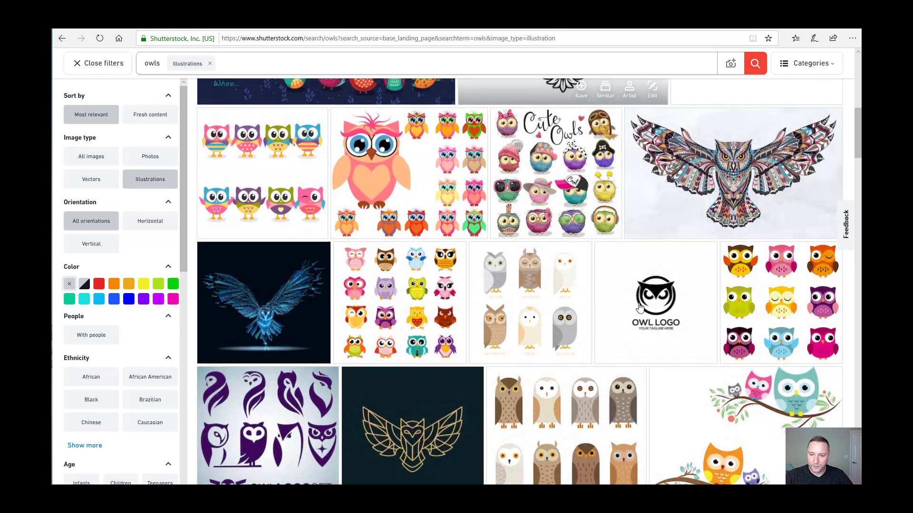
scroll(640, 308, "down", 8)
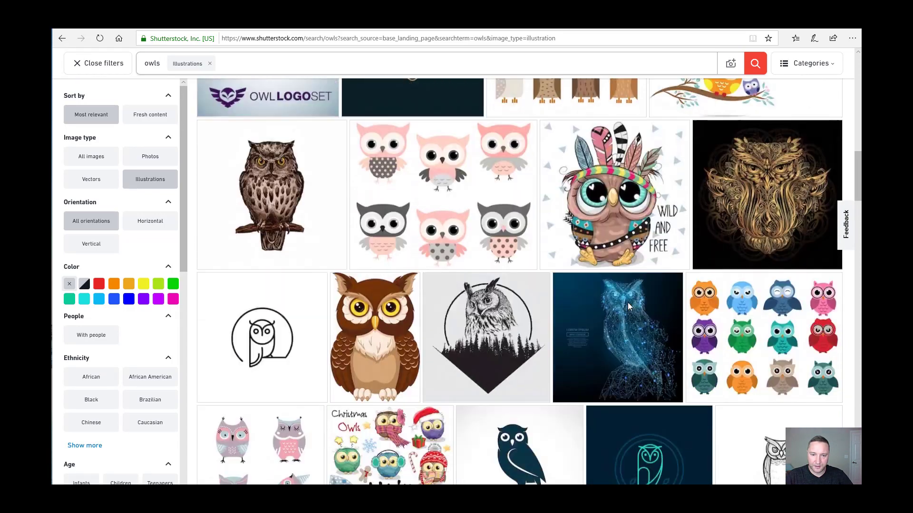
scroll(628, 307, "down", 8)
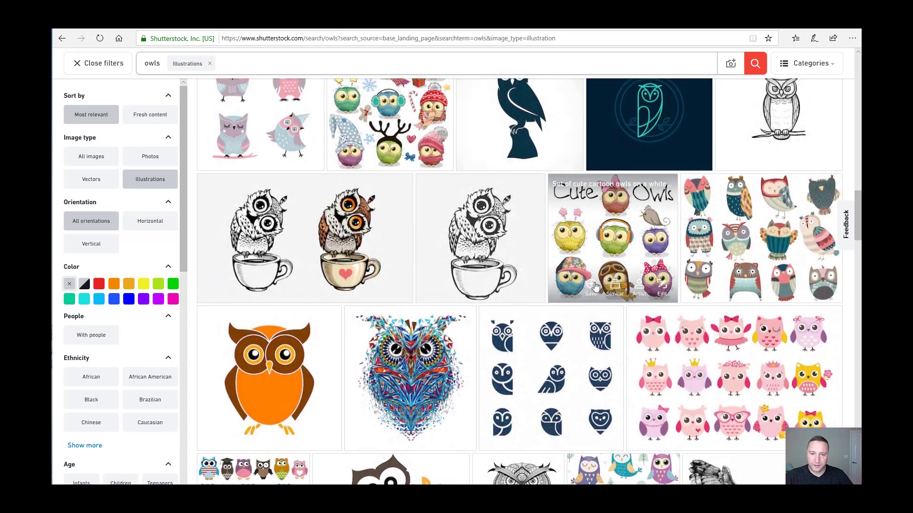
left_click(531, 239)
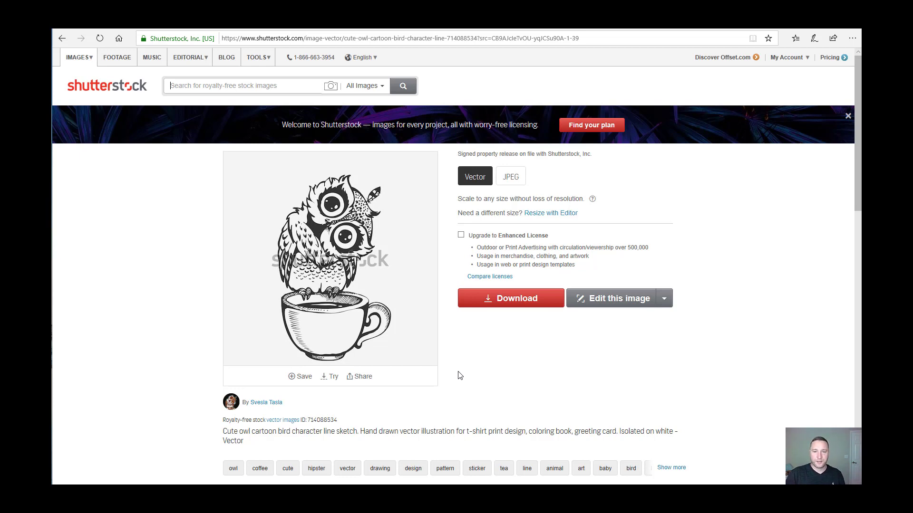
Step: Switch to Facebook Ads Manager and add the Barn owl interest to the ad set's detailed targeting
left_click(335, 27)
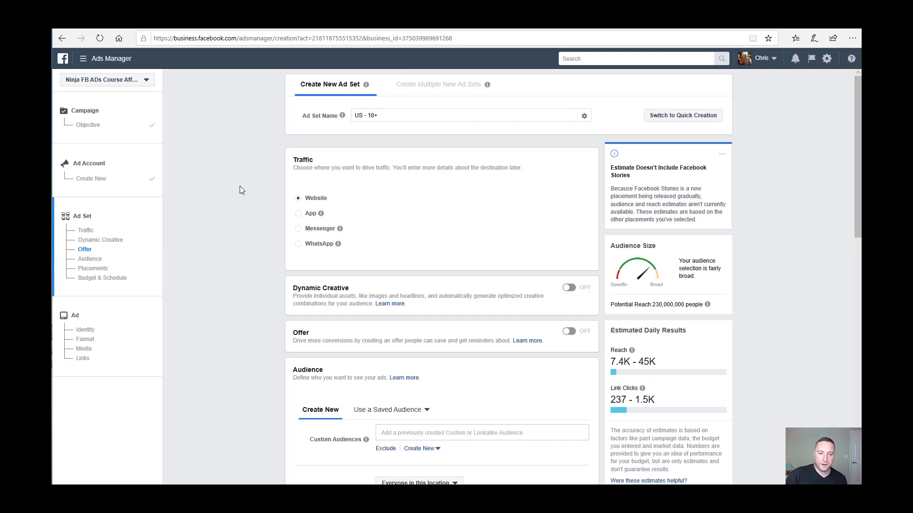
scroll(246, 191, "down", 5)
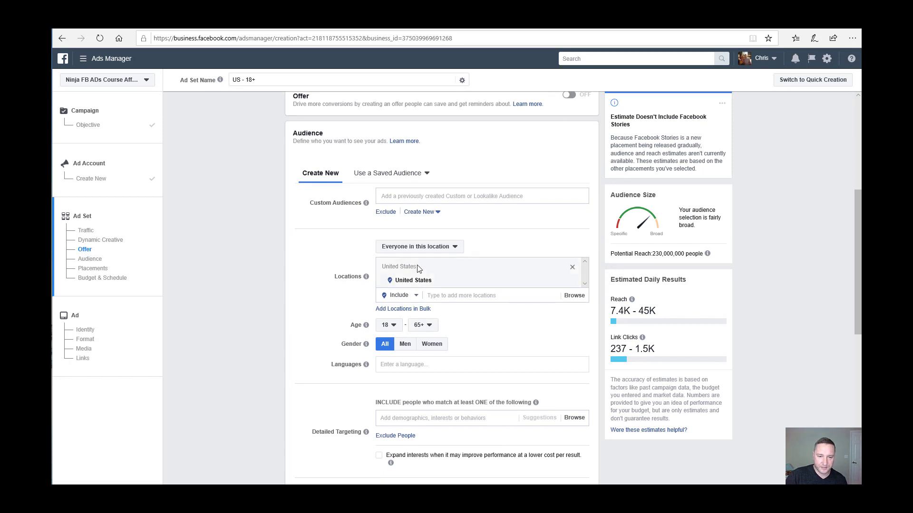
scroll(235, 259, "down", 1)
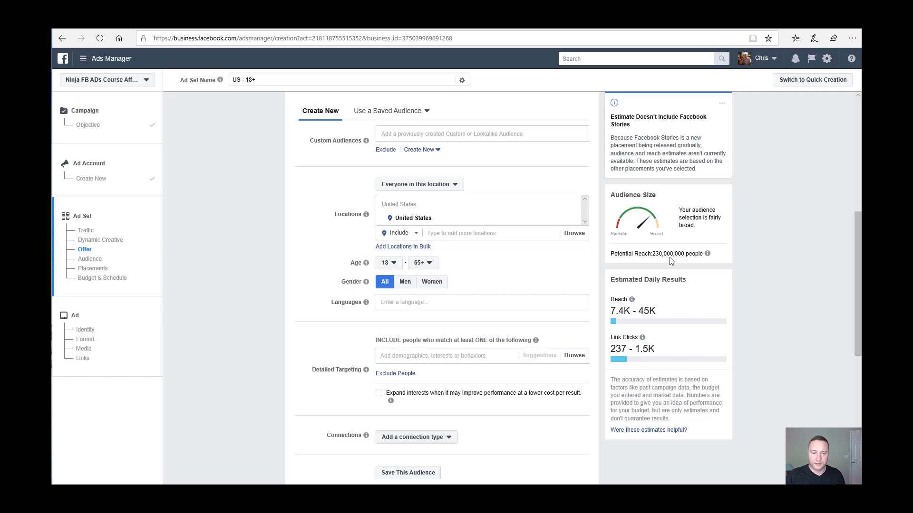
scroll(600, 289, "down", 2)
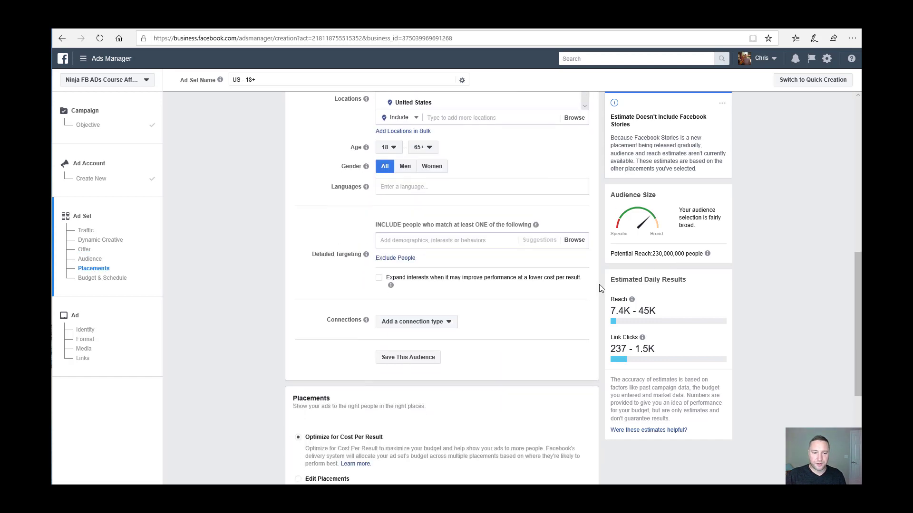
mouse_move(366, 245)
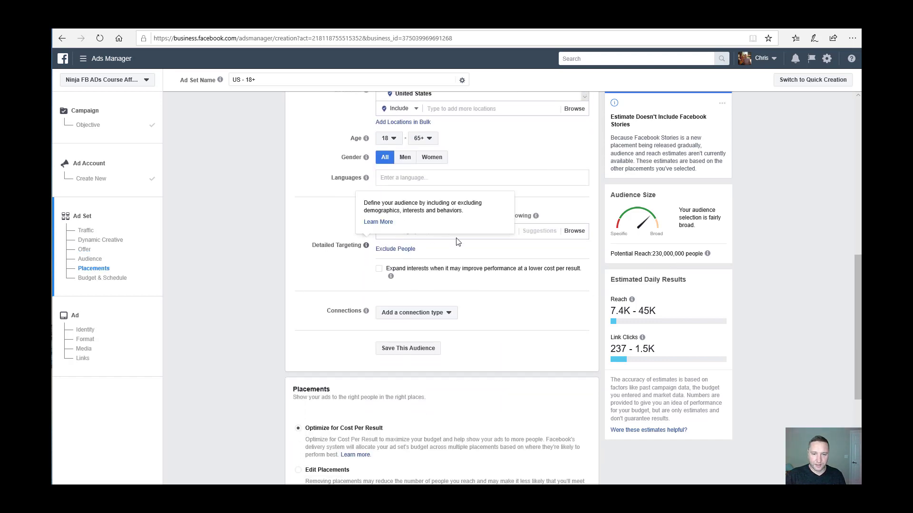
left_click(494, 233)
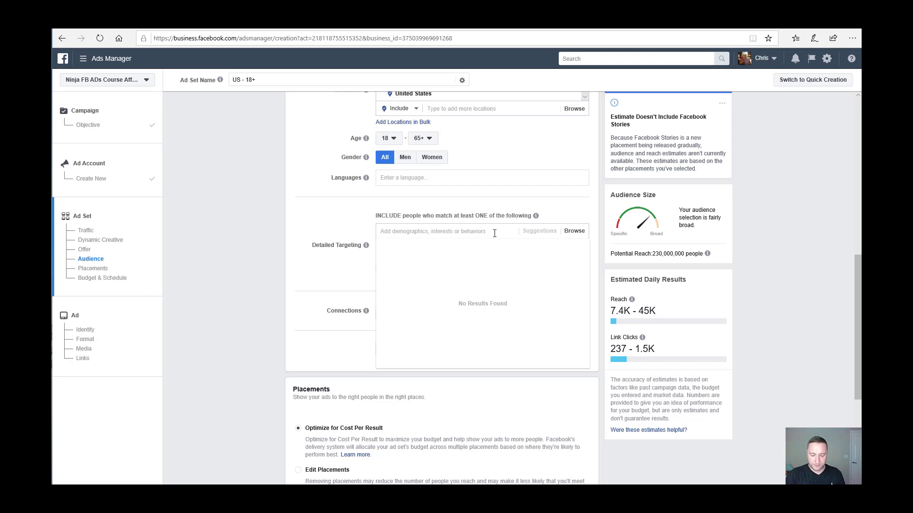
type("owl")
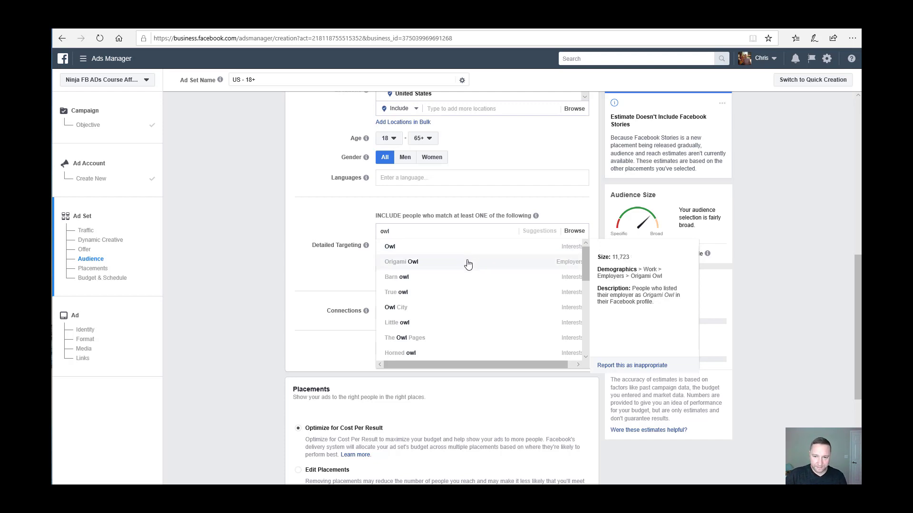
left_click(431, 278)
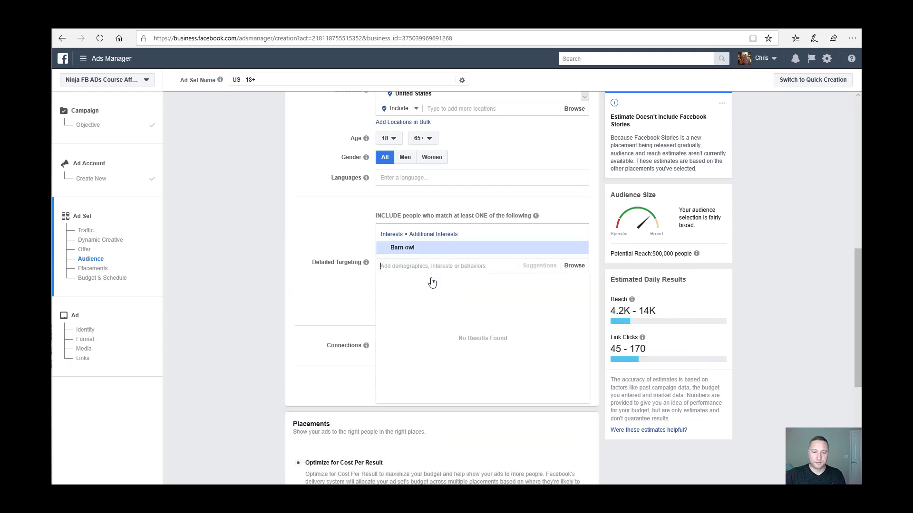
left_click(305, 294)
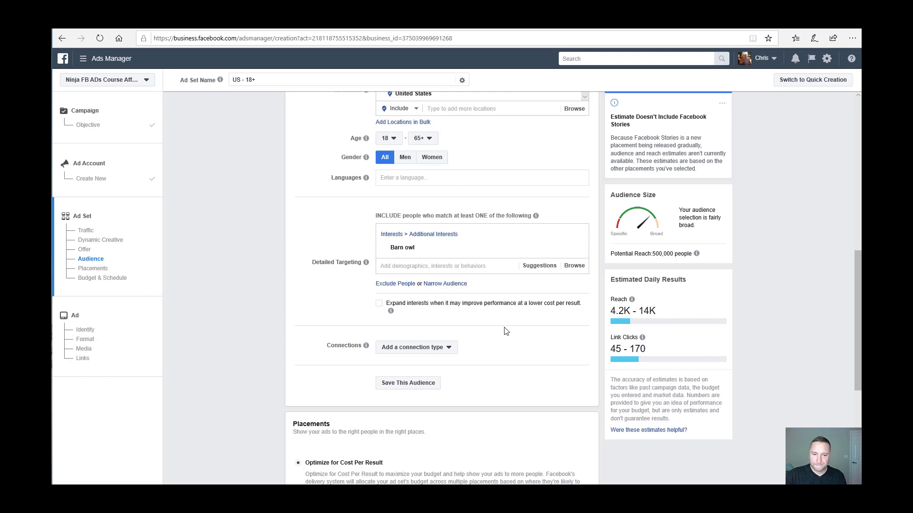
Step: Narrow the audience so that people must also match the Coffee interest under Food and drink > Beverages
left_click(445, 284)
left_click(416, 297)
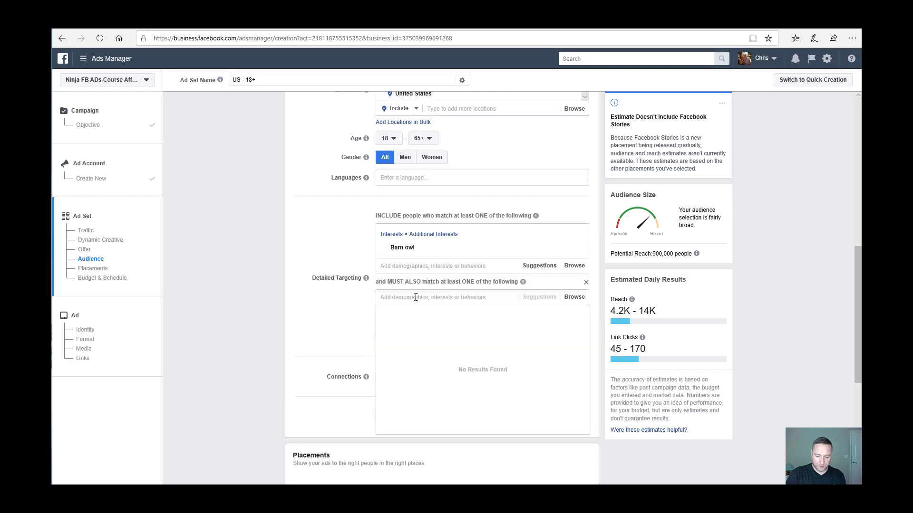
type("coffee")
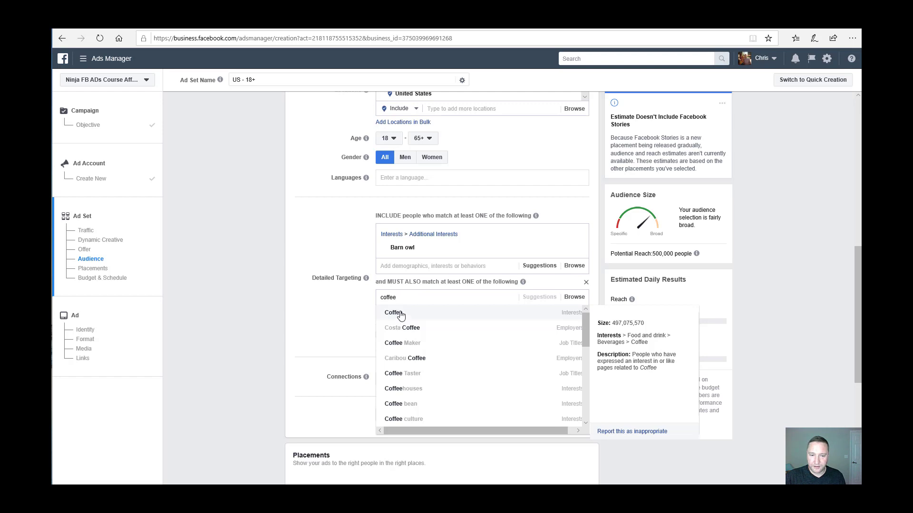
left_click(401, 315)
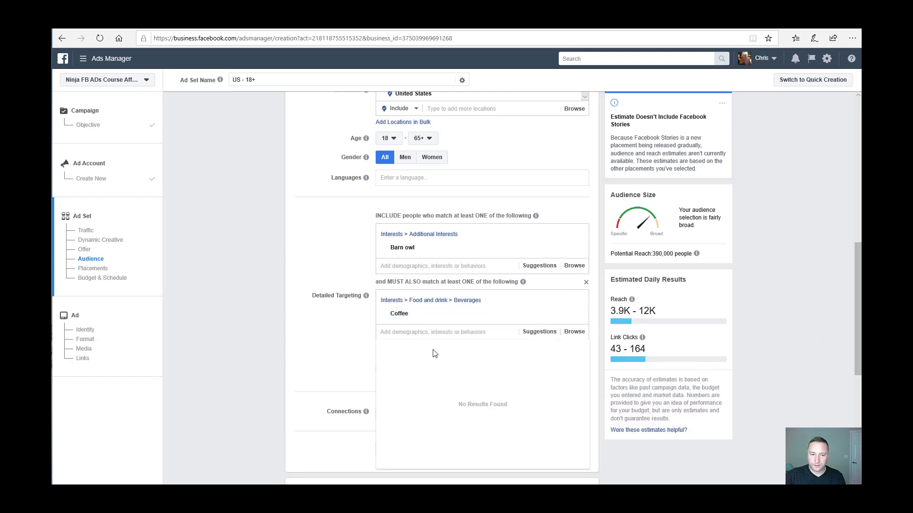
left_click(351, 331)
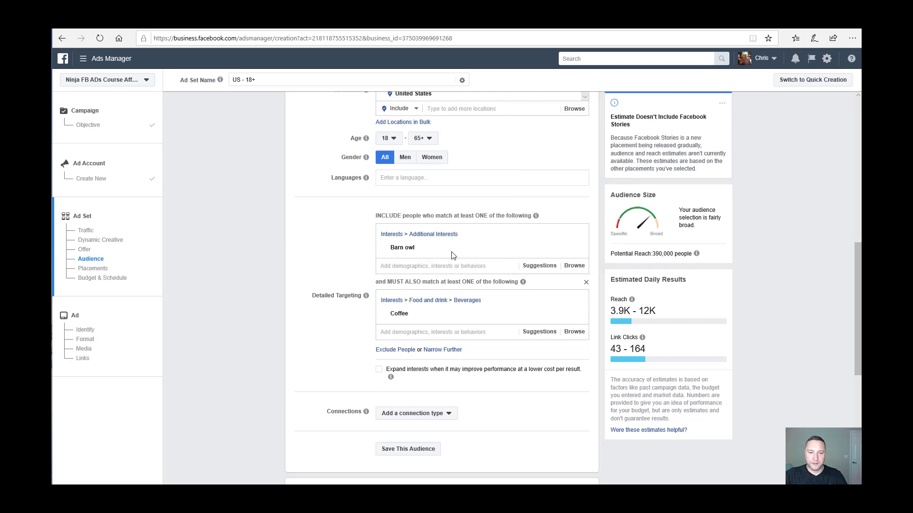
mouse_move(450, 255)
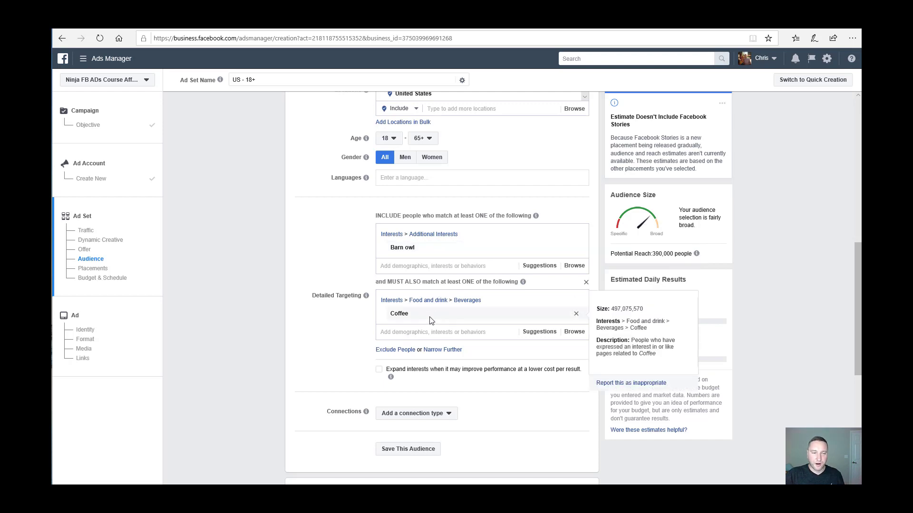
Step: Return to the owl image on Shutterstock, choose the Enhanced License upgrade and check the prices of its license packs
key("ctrl+Tab")
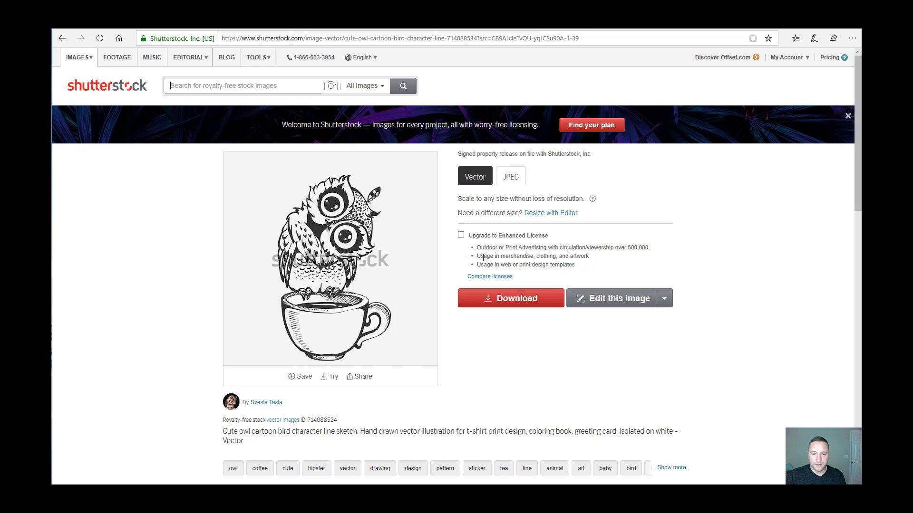
left_click_drag(478, 257, 596, 260)
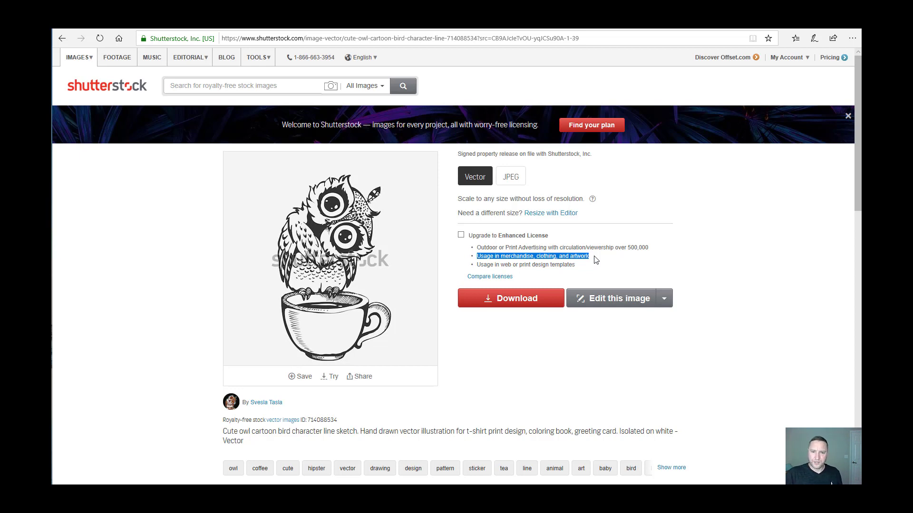
left_click(460, 235)
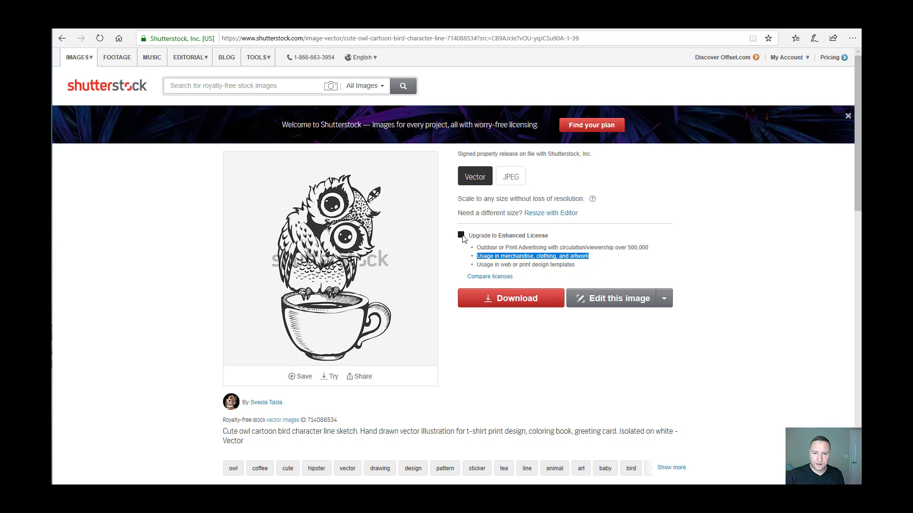
left_click(512, 291)
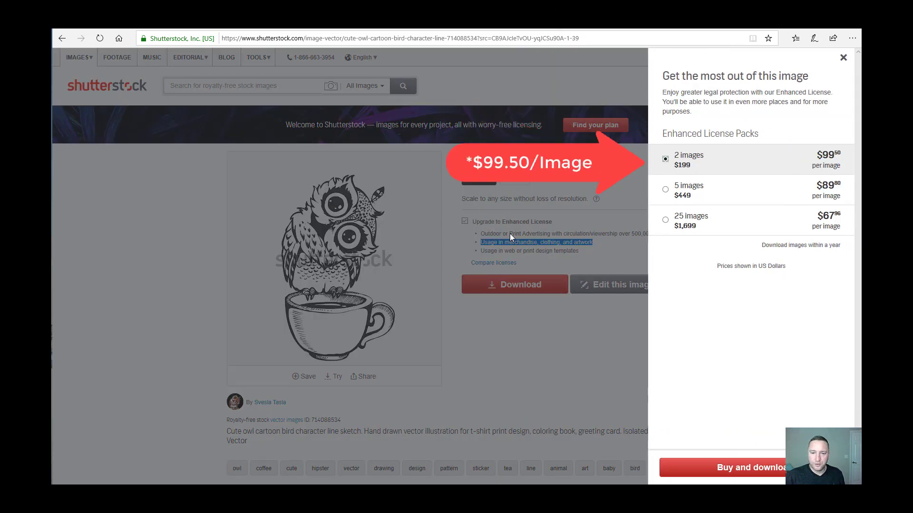
left_click(557, 353)
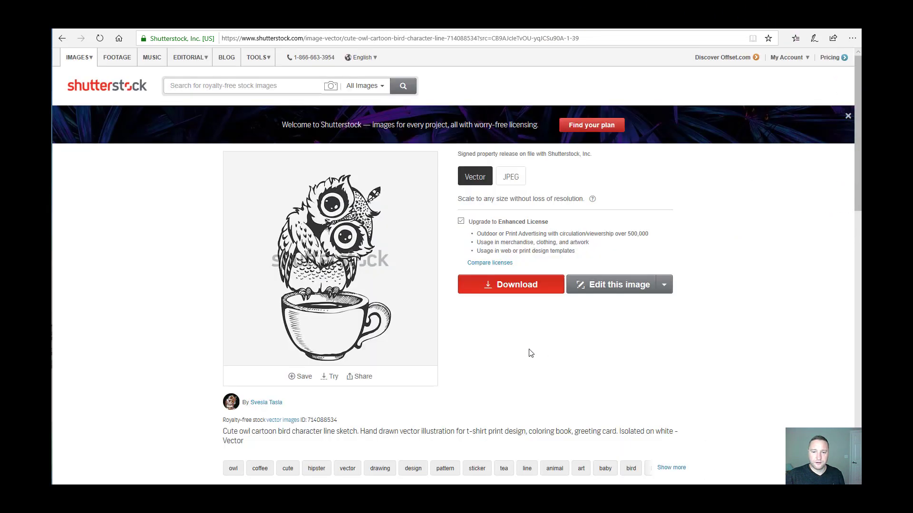
Step: Remove the Enhanced License upgrade and view the standard download plans and their prices for the owl image
left_click(461, 222)
left_click(505, 295)
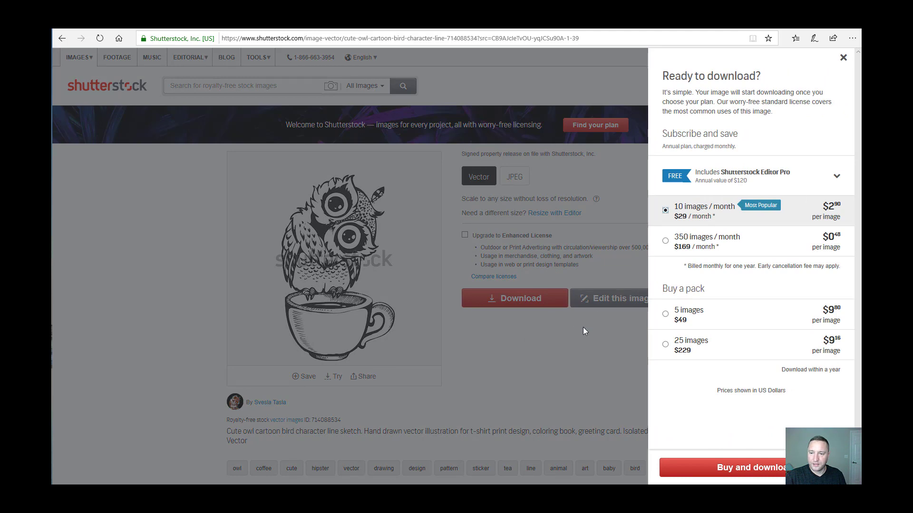
left_click(574, 353)
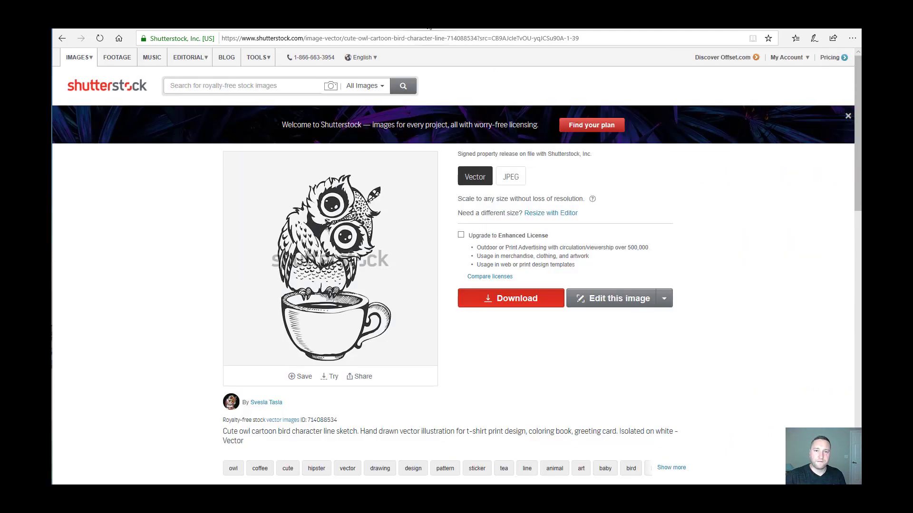
Step: Switch to Fiverr, search for "tshirt design" services and sort the offers by Best Selling
left_click(429, 29)
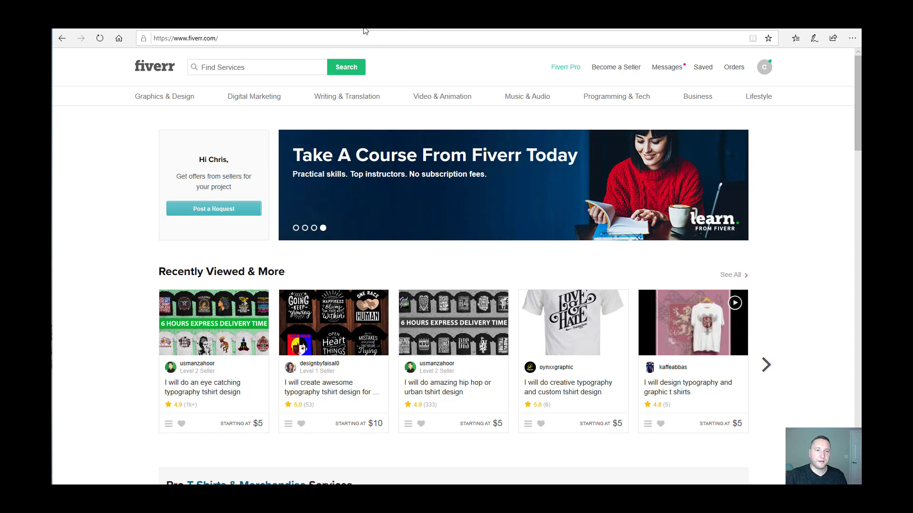
left_click(254, 69)
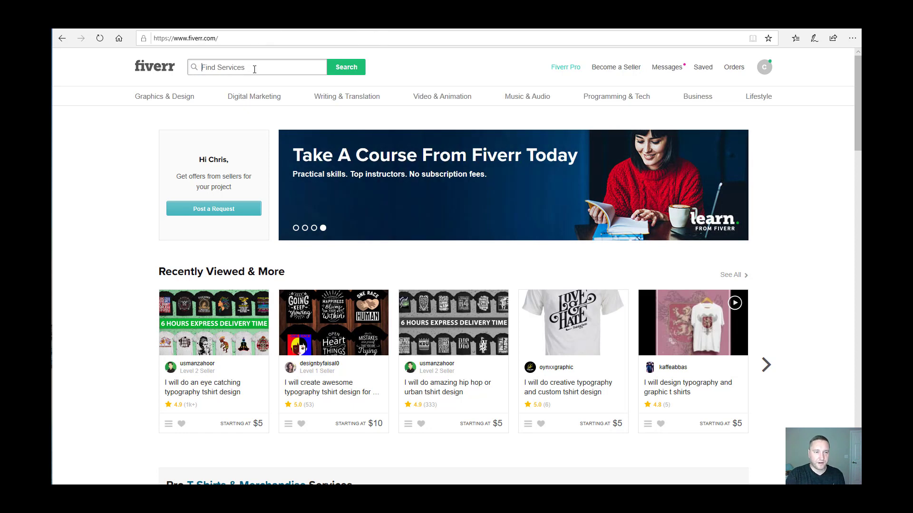
type("tshirt")
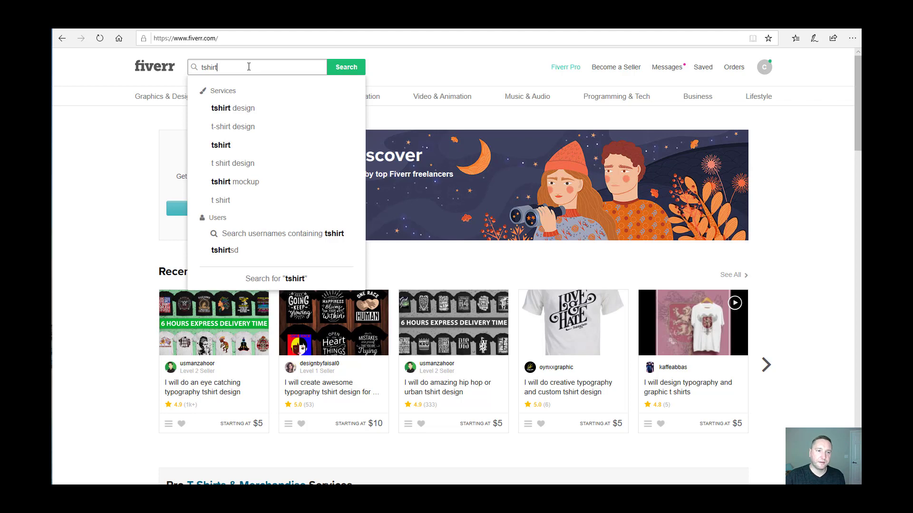
left_click(244, 110)
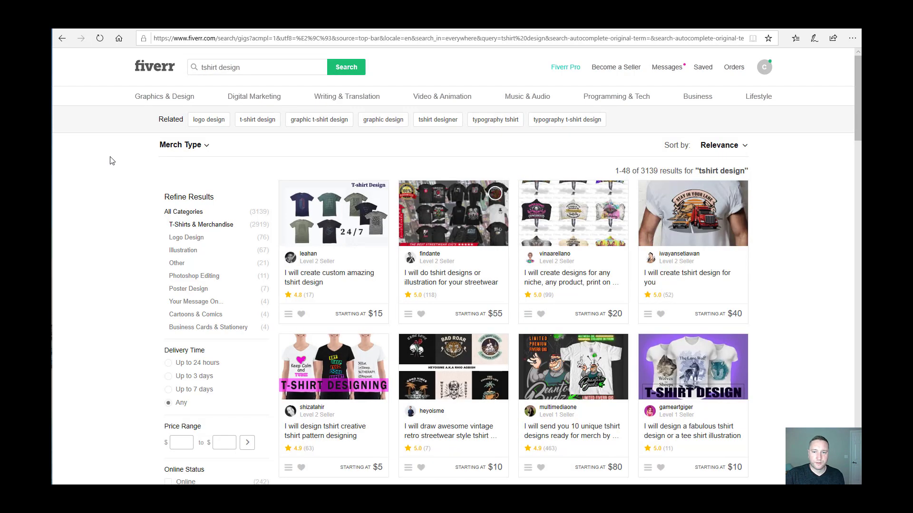
left_click(745, 146)
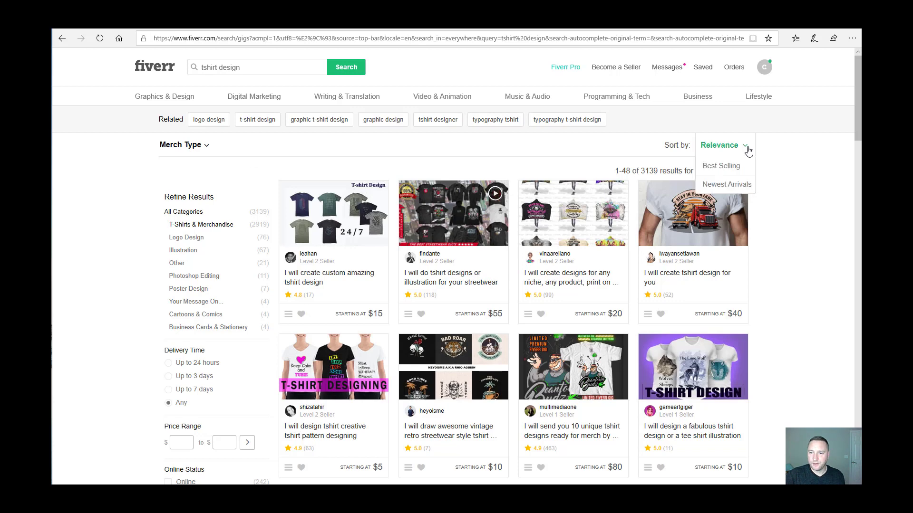
left_click(732, 167)
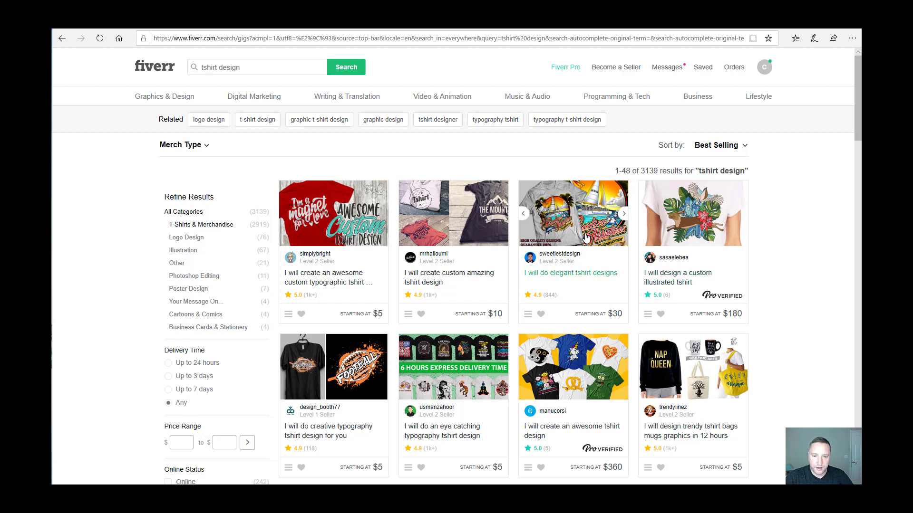
scroll(586, 238, "down", 1)
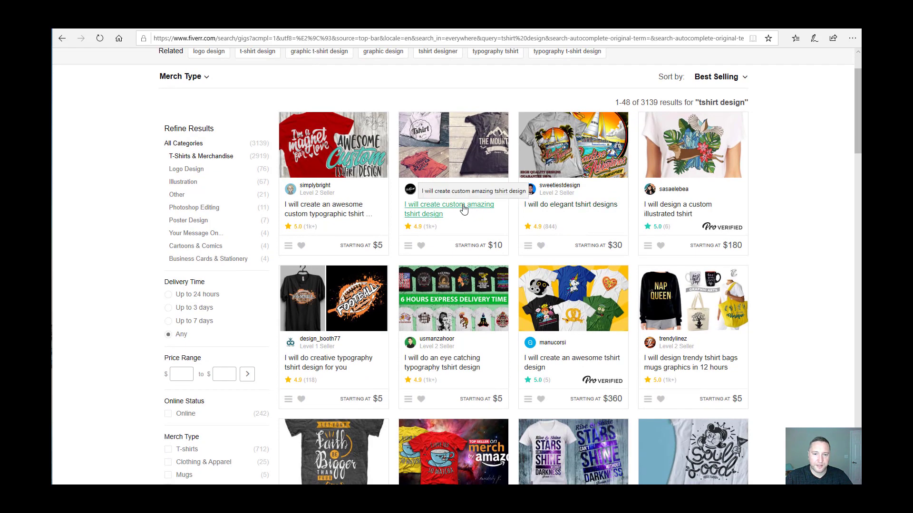
Step: Open the "I will create custom amazing tshirt design" gig and compare its Premium, Standard and Basic packages
left_click(479, 210)
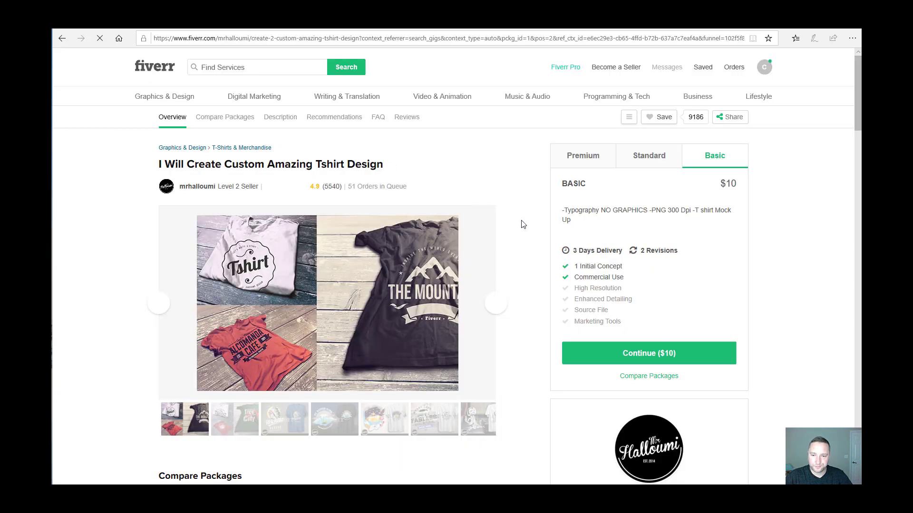
scroll(519, 225, "down", 7)
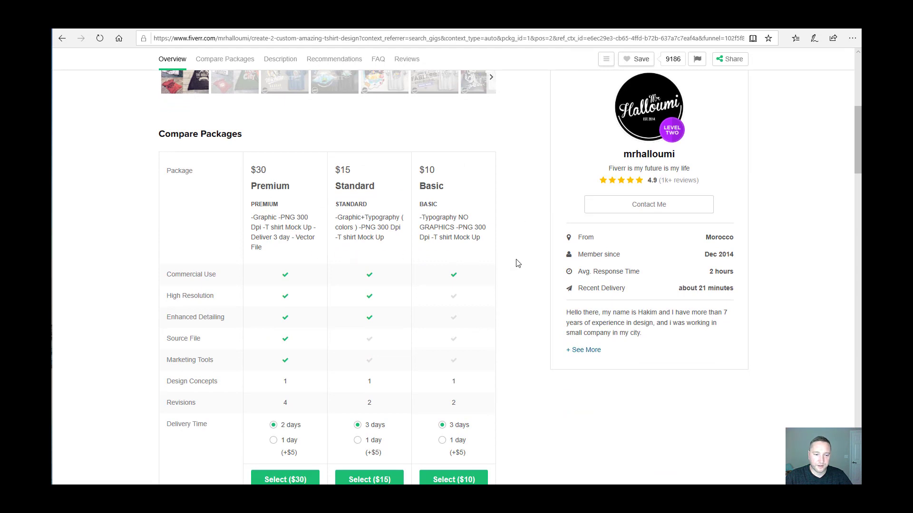
scroll(524, 262, "down", 8)
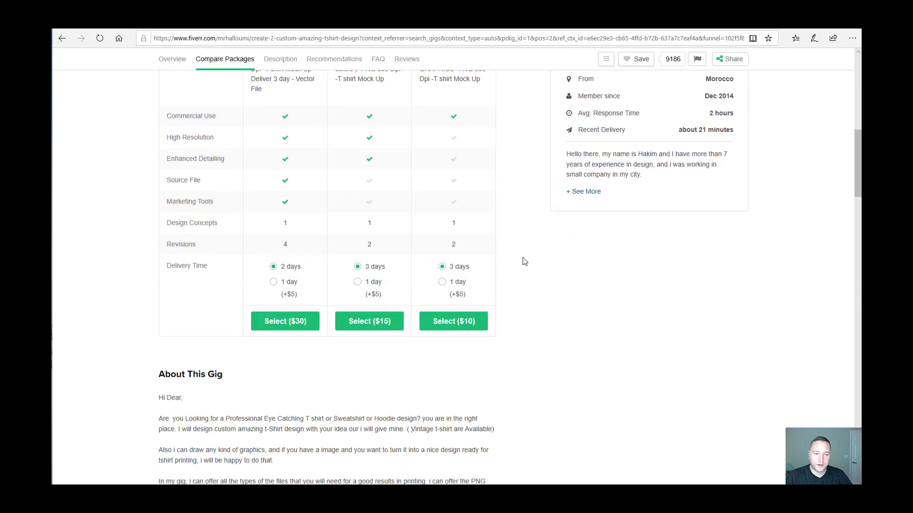
scroll(524, 261, "up", 3)
scroll(524, 262, "up", 10)
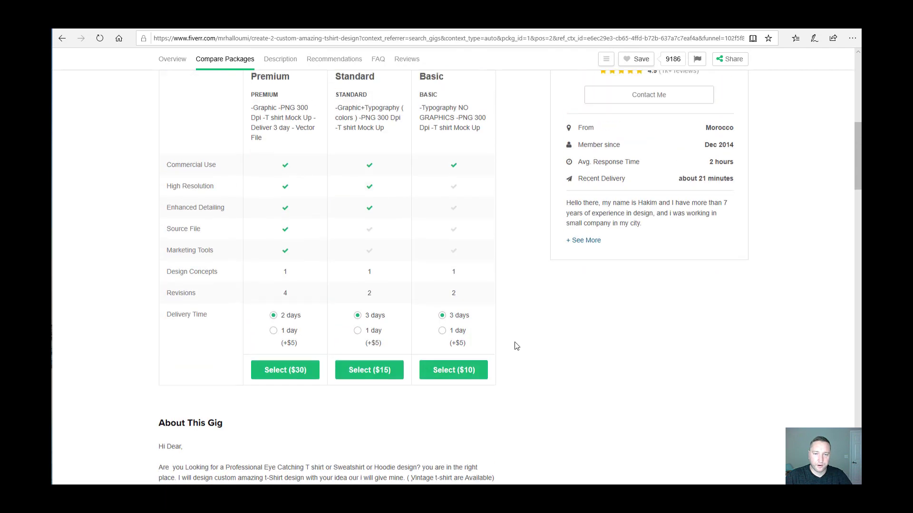
Step: Switch to the Printful: Print-on-Demand page in the Shopify App Store and install the app on the Freedom Savage store
left_click(245, 28)
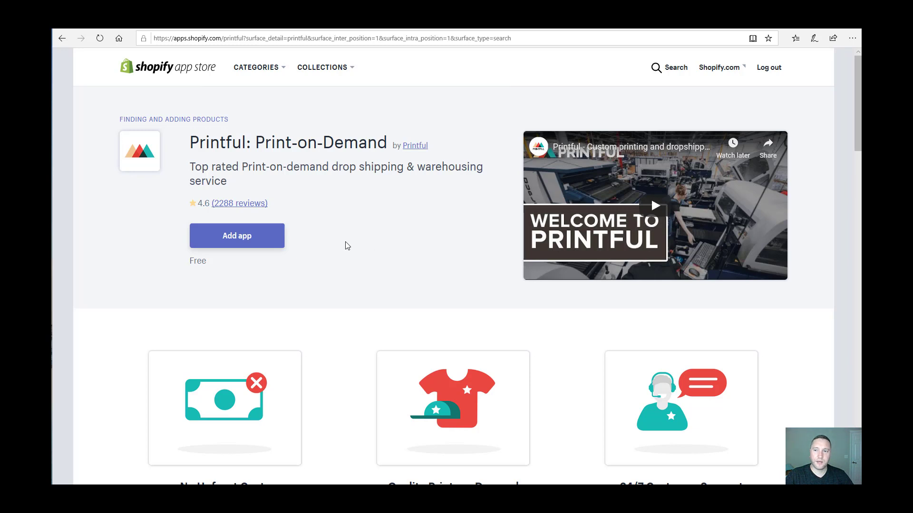
left_click(262, 240)
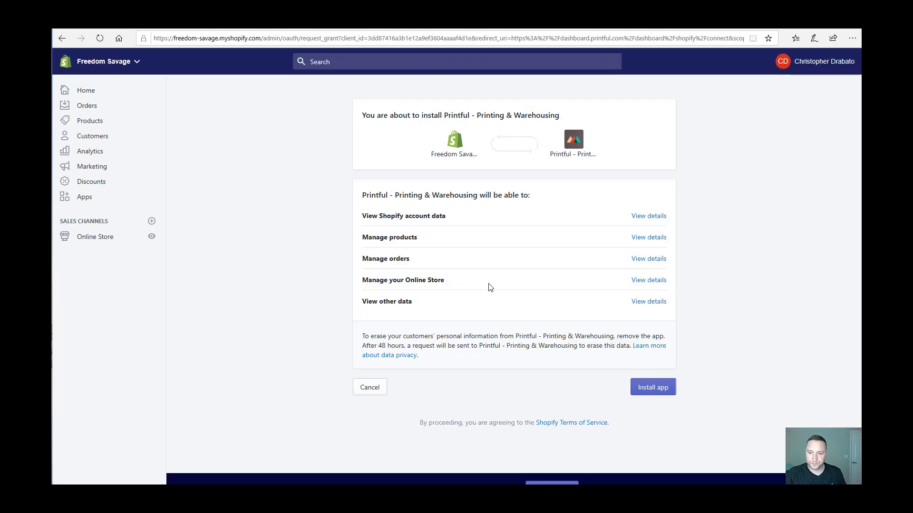
left_click(650, 388)
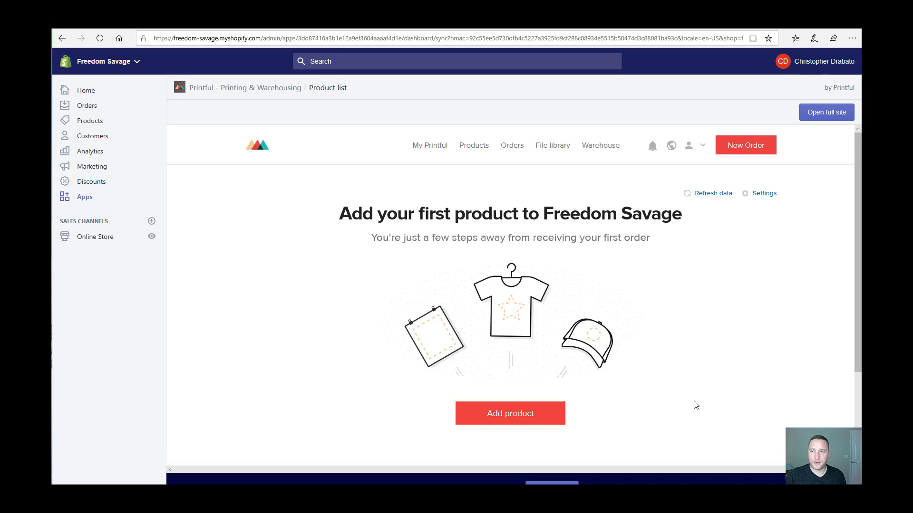
Step: Start adding a Printful product, look through the Accessories category and list the T-shirts under Men's clothing
left_click(555, 421)
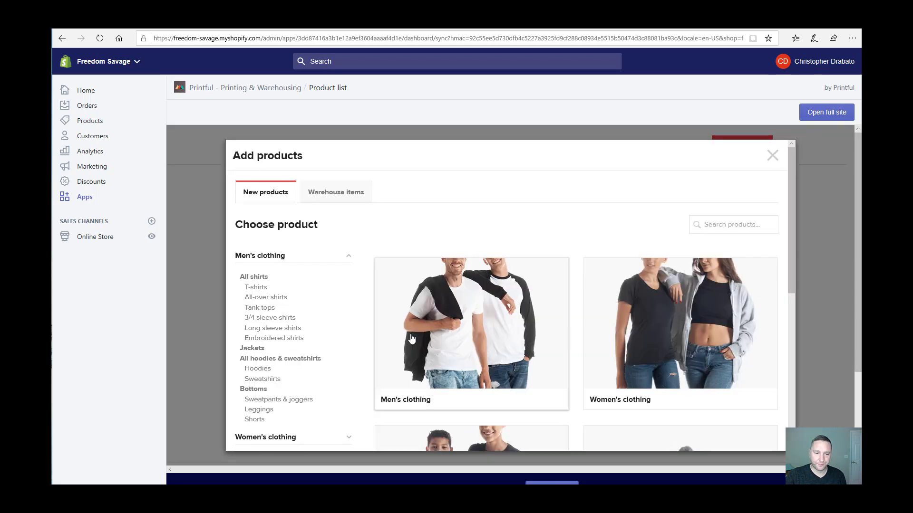
scroll(291, 329, "down", 1)
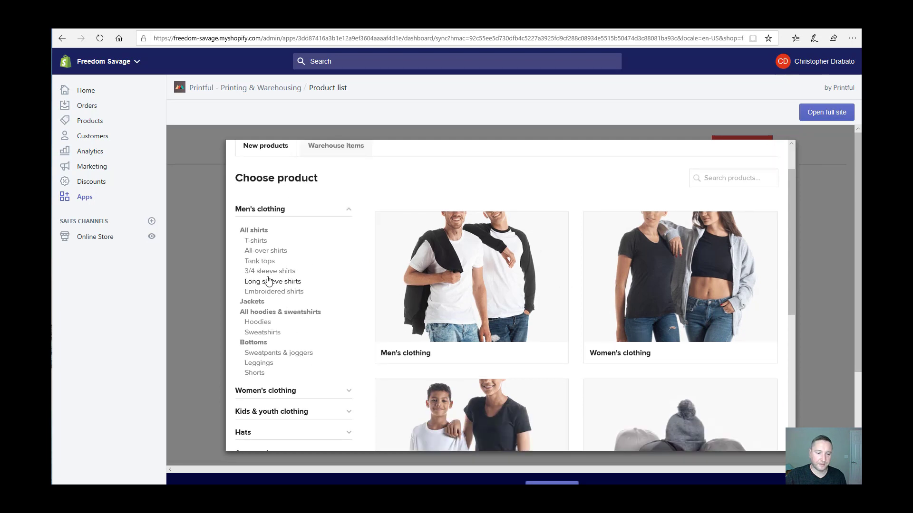
scroll(273, 341, "down", 1)
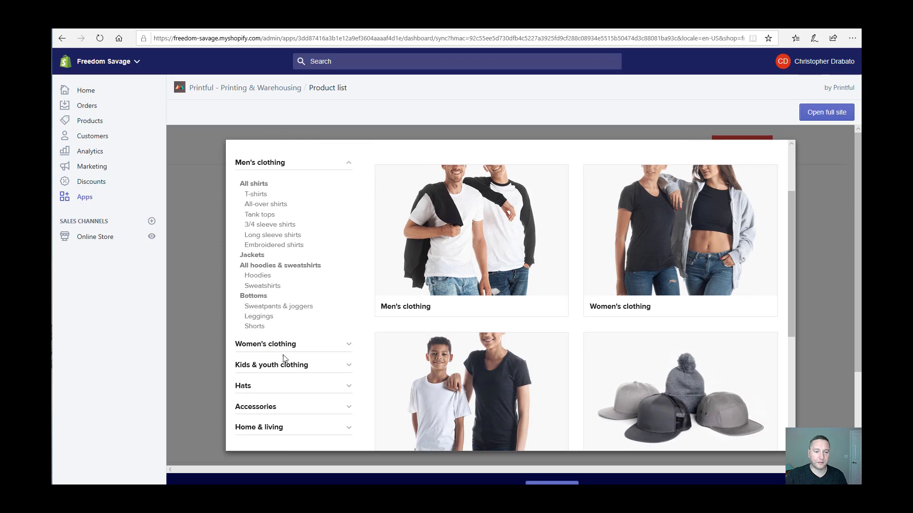
left_click(349, 408)
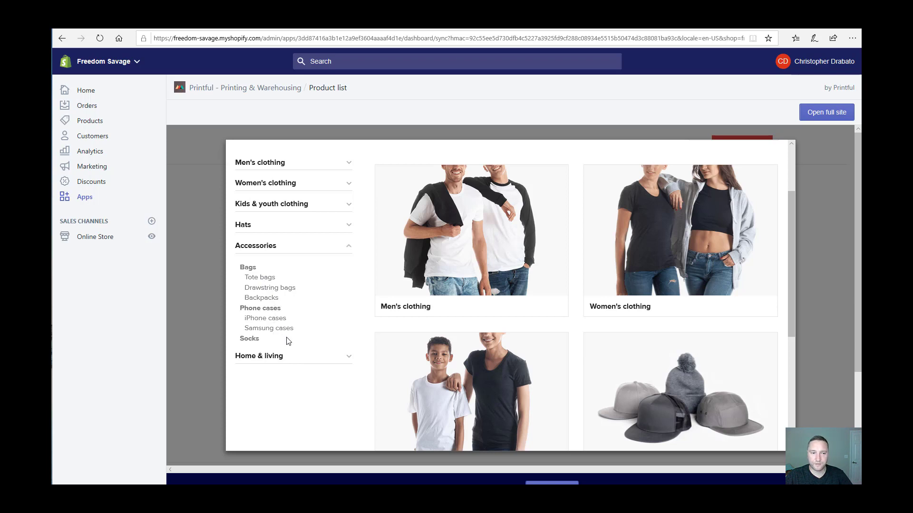
scroll(289, 342, "up", 1)
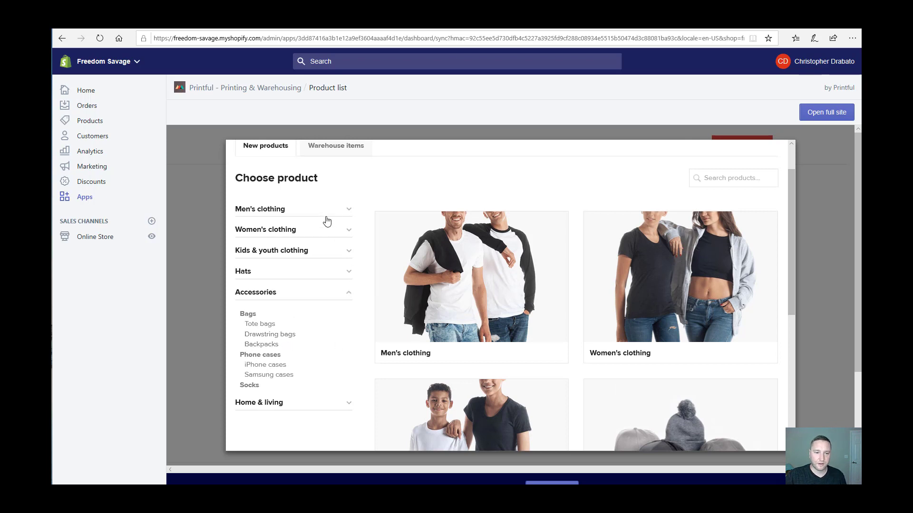
left_click(349, 211)
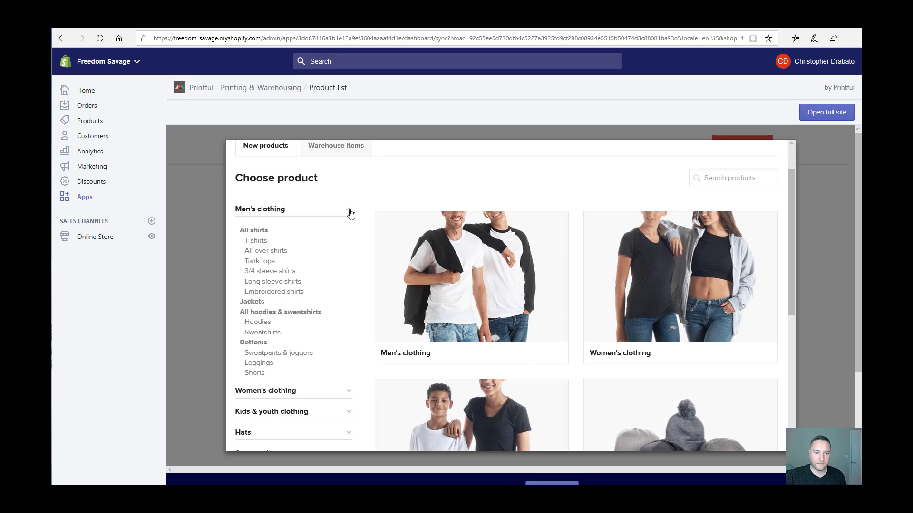
left_click(256, 240)
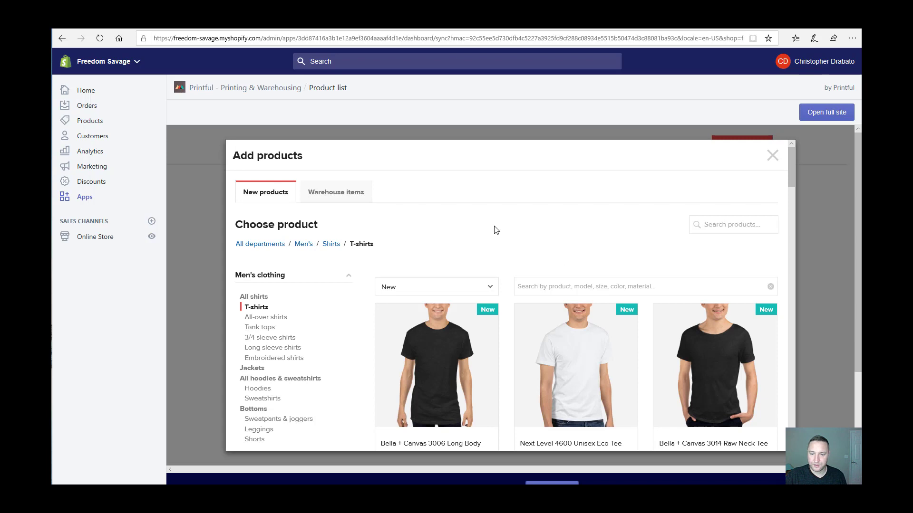
Step: Choose the Bella + Canvas 3001 Unisex Short Sleeve Jersey T-Shirt with Tear Away Label as the product
scroll(495, 229, "down", 2)
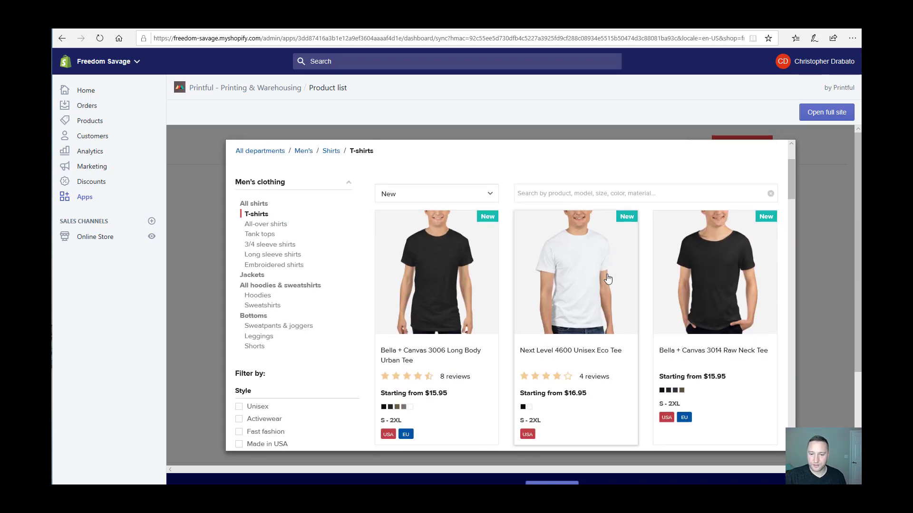
scroll(607, 278, "down", 4)
scroll(607, 278, "up", 2)
scroll(608, 278, "down", 3)
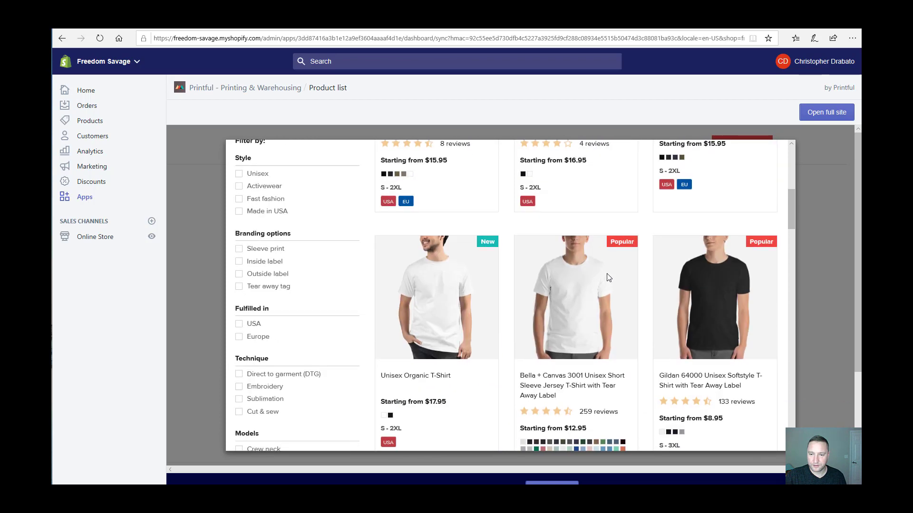
scroll(607, 279, "down", 2)
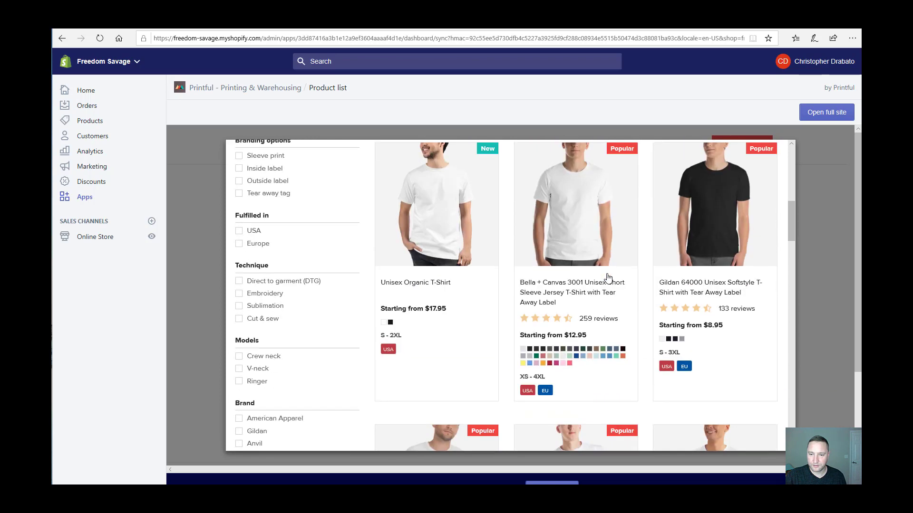
left_click(597, 229)
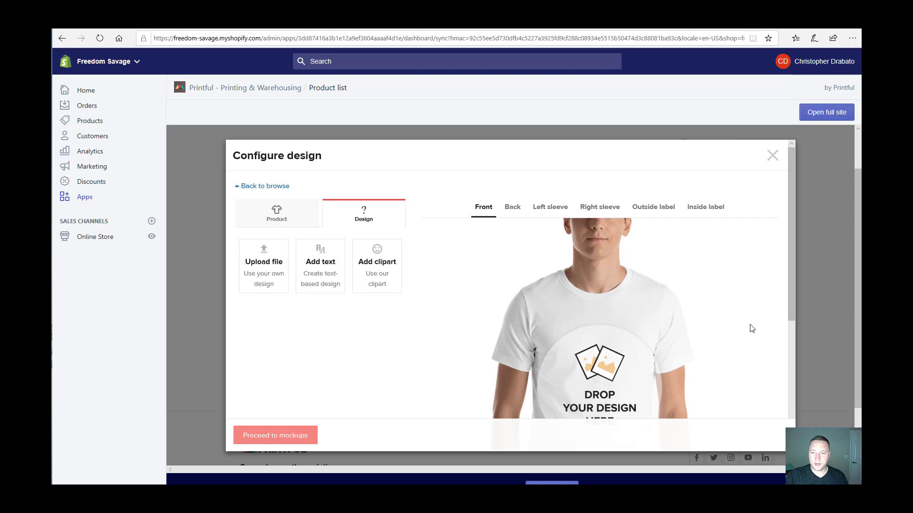
Step: Place owl.png from the store's file library on the shirt front and dismiss the file-size suggestion
left_click_drag(789, 271, 784, 332)
scroll(469, 326, "up", 3)
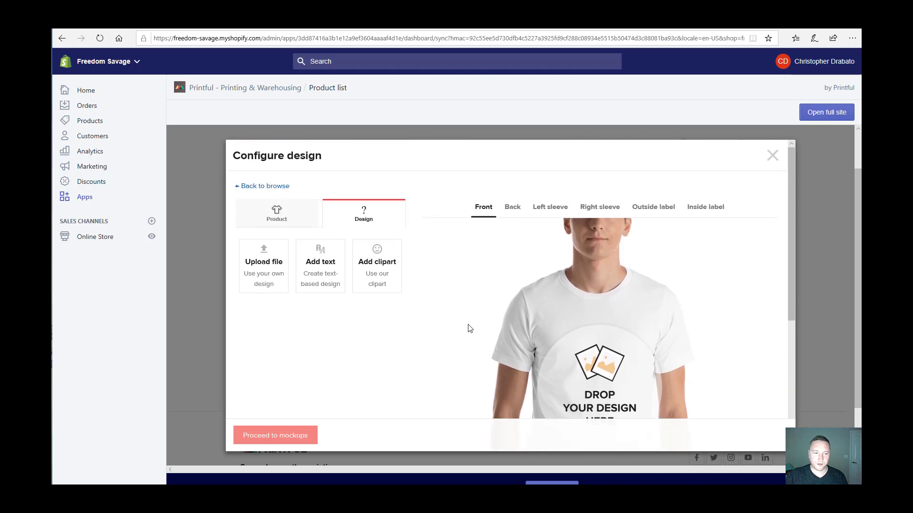
left_click(252, 274)
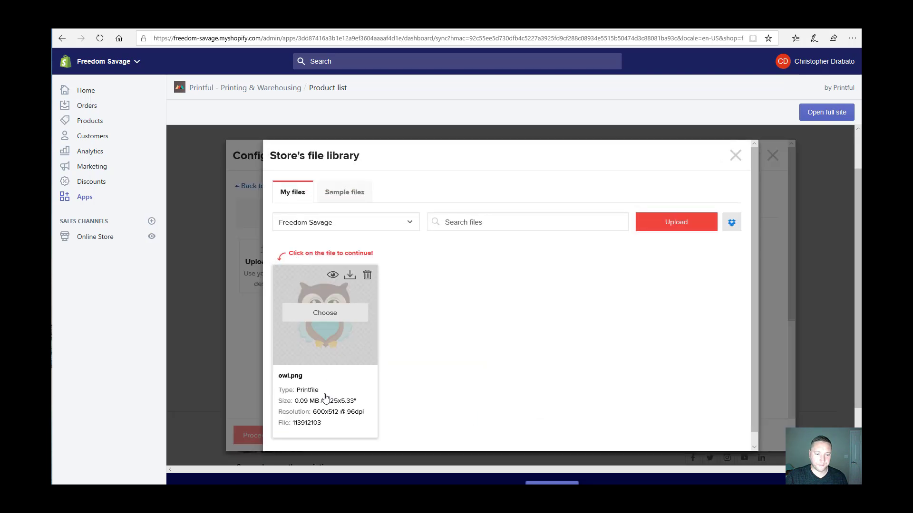
mouse_move(357, 398)
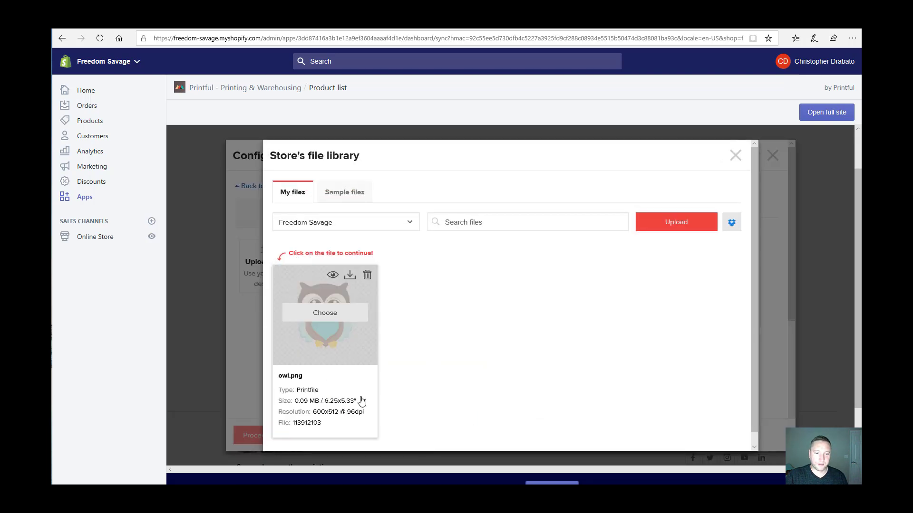
left_click(337, 317)
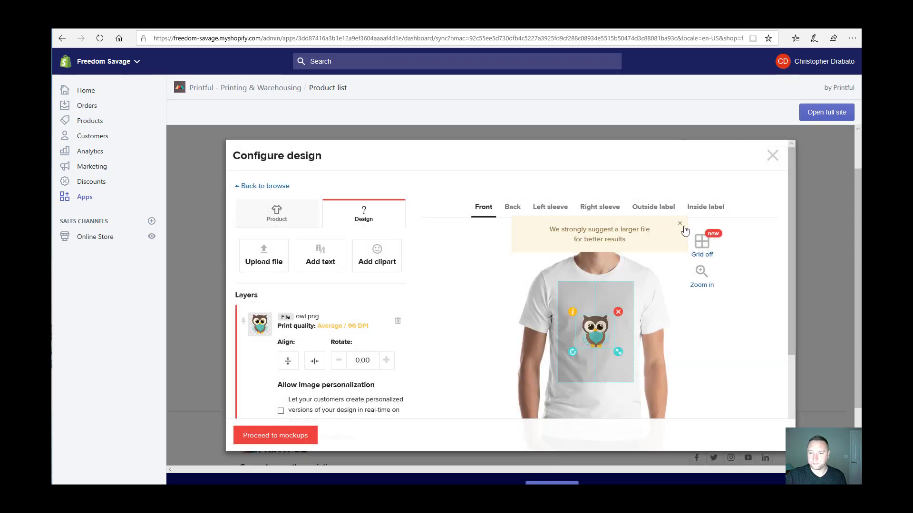
left_click(680, 224)
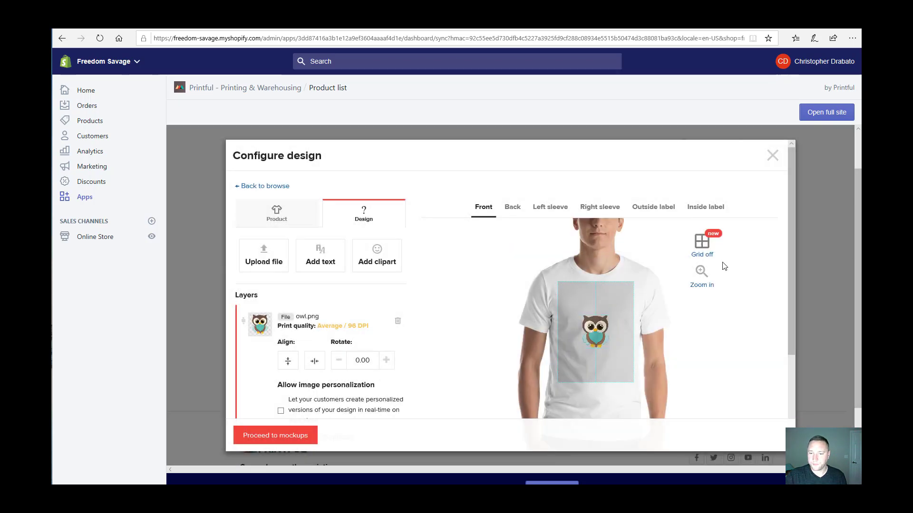
Step: Enlarge the owl graphic slightly within the print area on the shirt front
left_click_drag(789, 288, 786, 312)
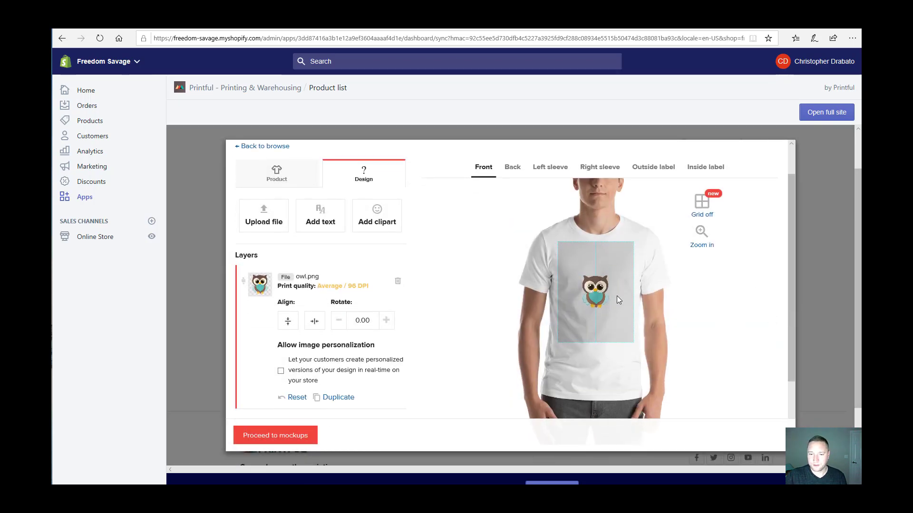
mouse_move(600, 289)
left_mouse_down()
mouse_move(601, 304)
mouse_move(599, 287)
left_mouse_up()
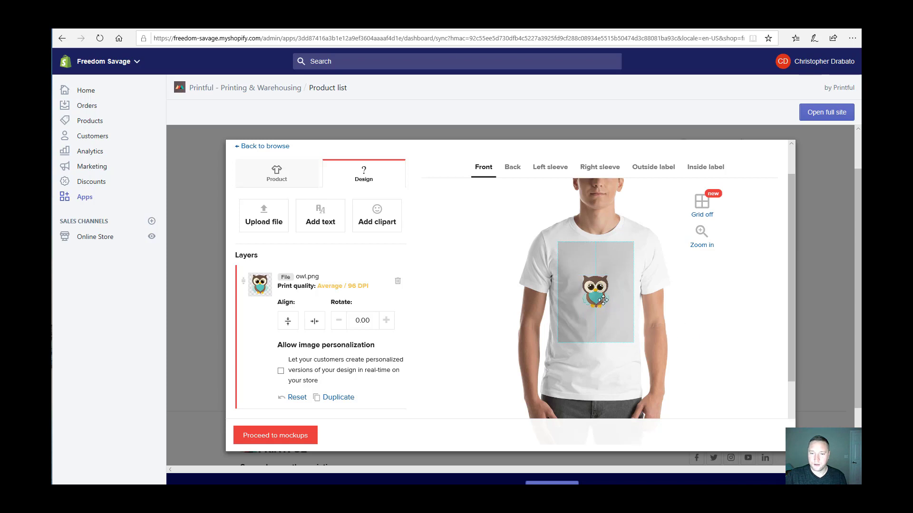
left_click_drag(618, 313, 628, 318)
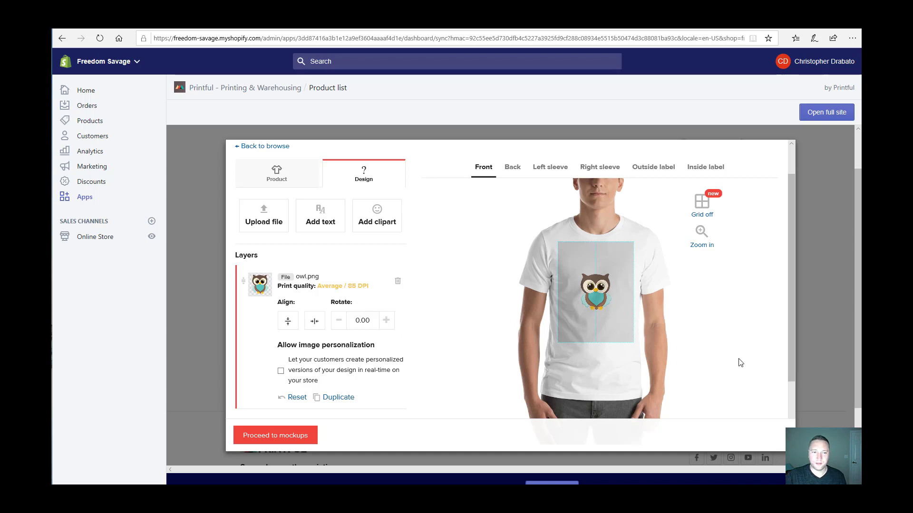
left_click_drag(789, 319, 783, 362)
Step: Proceed to the mockups and review the available styles, main mockup image and mockup format options, keeping Men's mockups selected
left_click(277, 436)
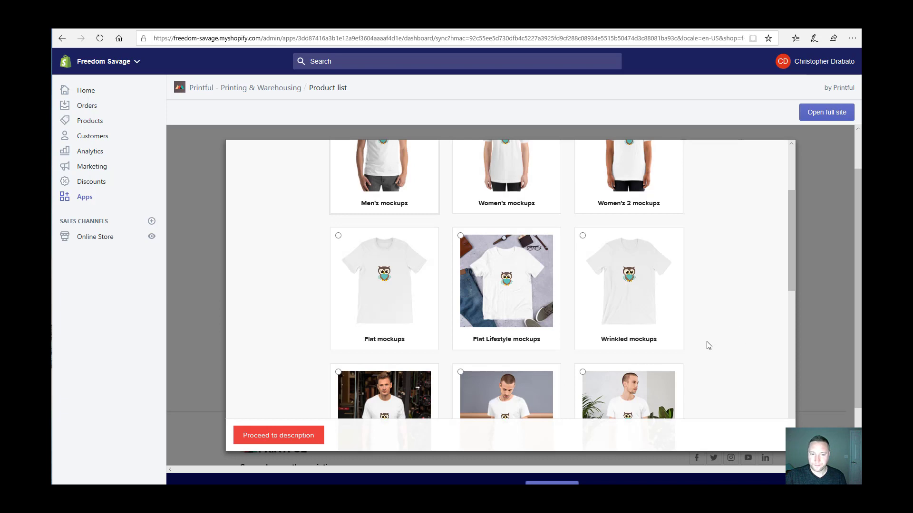
scroll(707, 345, "down", 5)
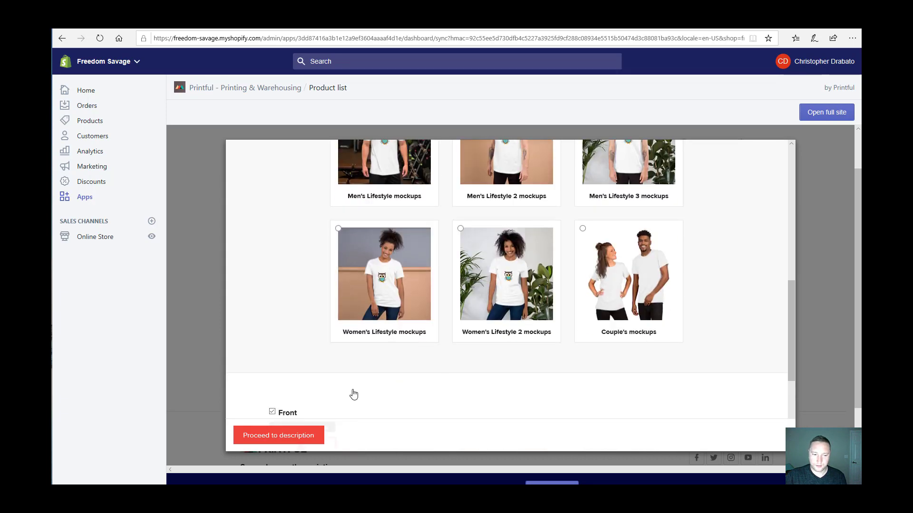
scroll(354, 392, "down", 4)
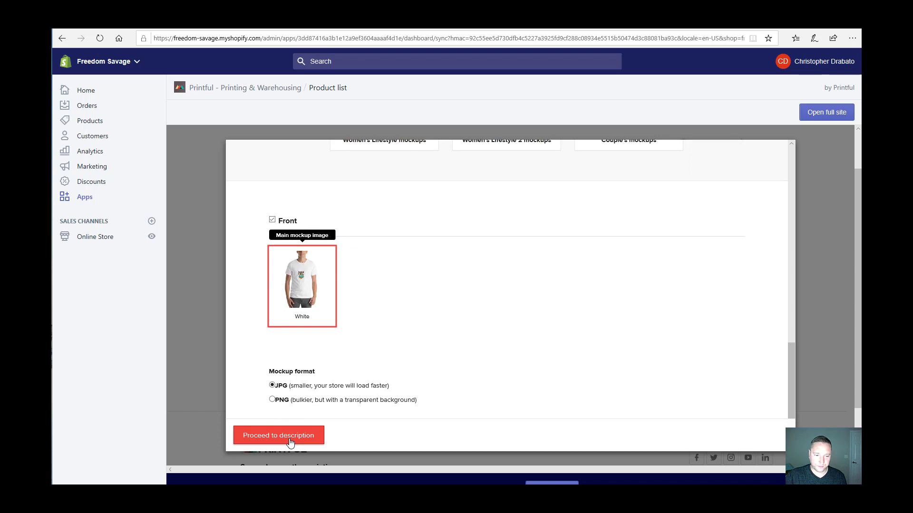
scroll(546, 383, "up", 10)
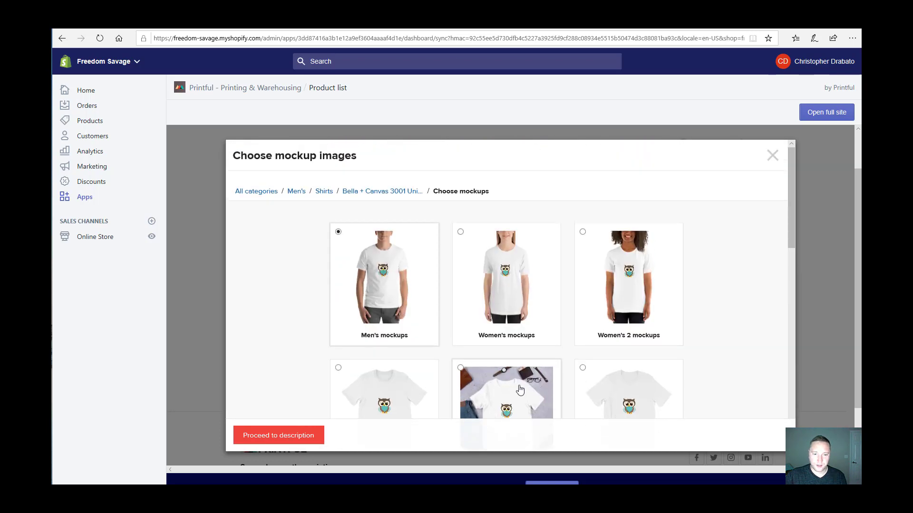
scroll(630, 318, "down", 3)
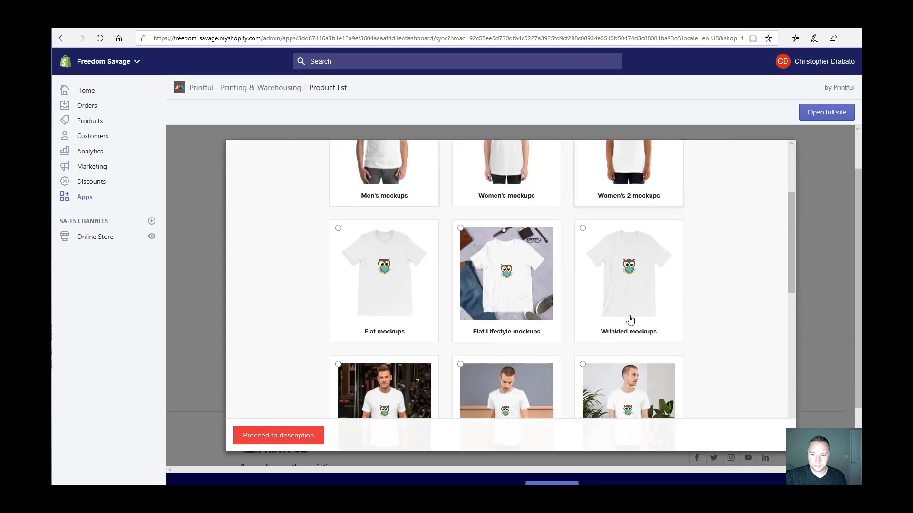
scroll(630, 320, "down", 7)
scroll(432, 332, "up", 10)
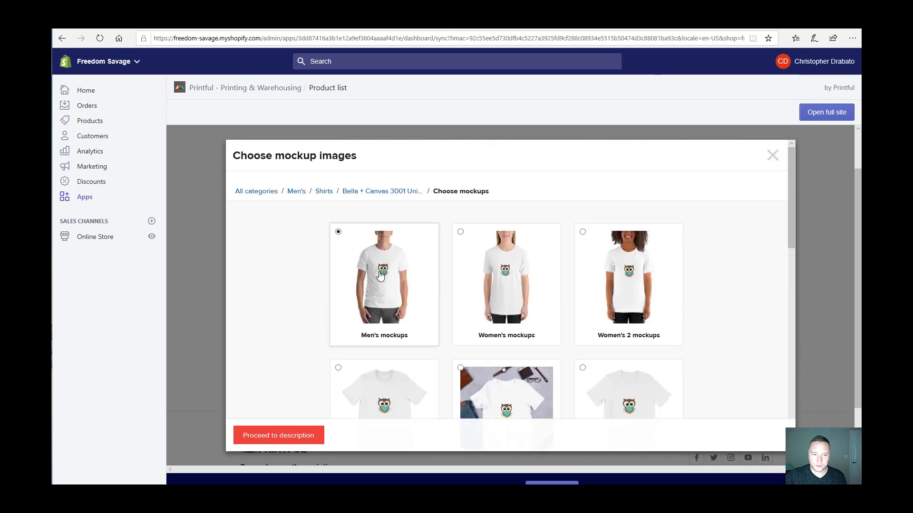
scroll(286, 301, "down", 10)
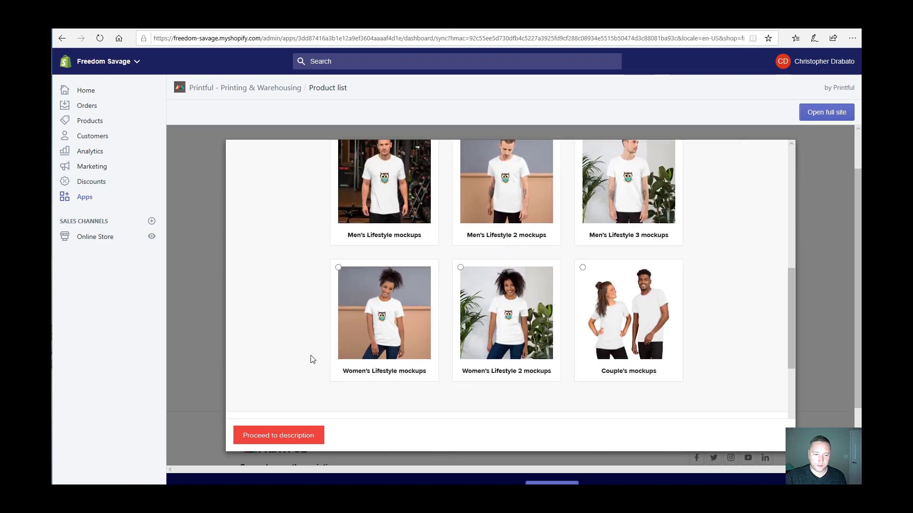
Step: Proceed to the product description and review the title, description text and size guide options
left_click(297, 438)
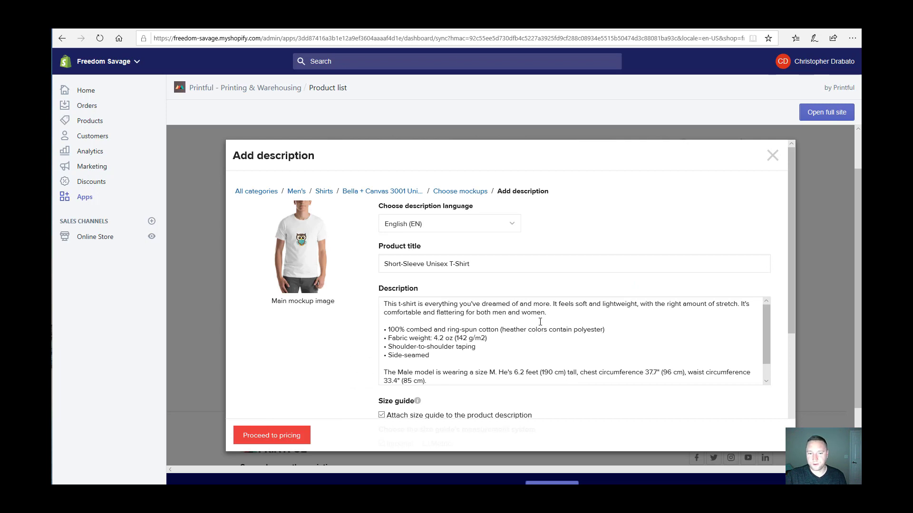
left_click_drag(796, 262, 783, 377)
scroll(776, 401, "up", 5)
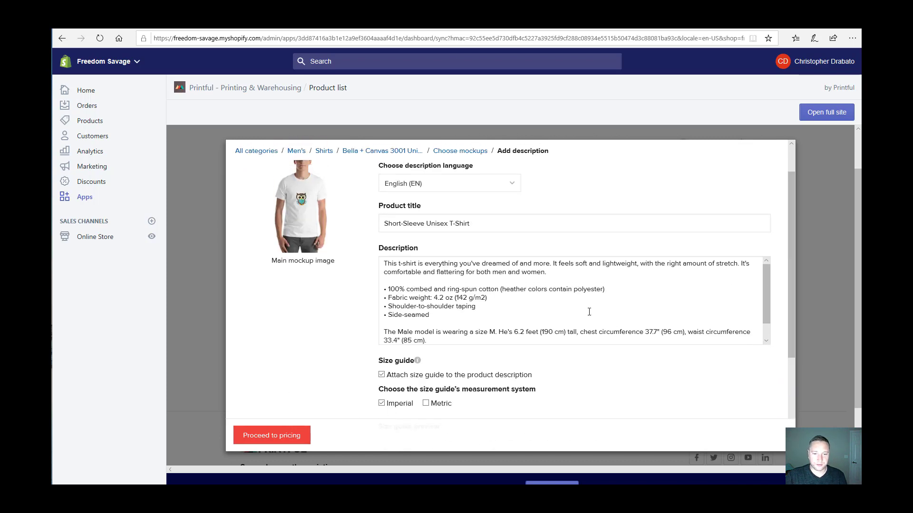
Step: Proceed to the product pricing and review the Printful and retail prices for all shirt sizes
left_click(266, 435)
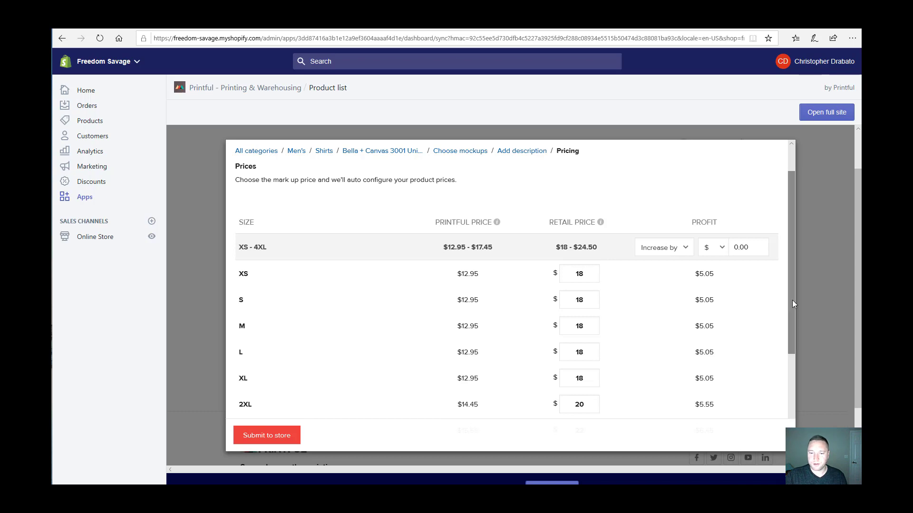
scroll(782, 342, "down", 2)
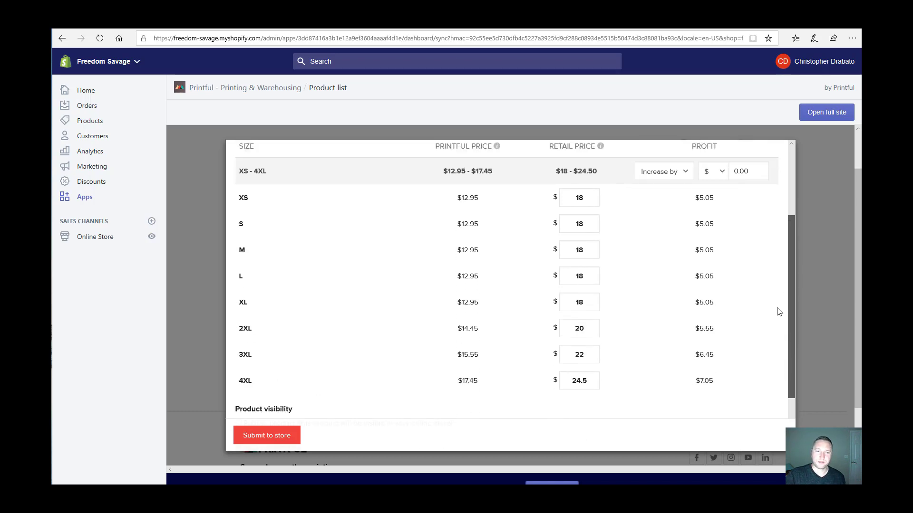
scroll(776, 310, "up", 2)
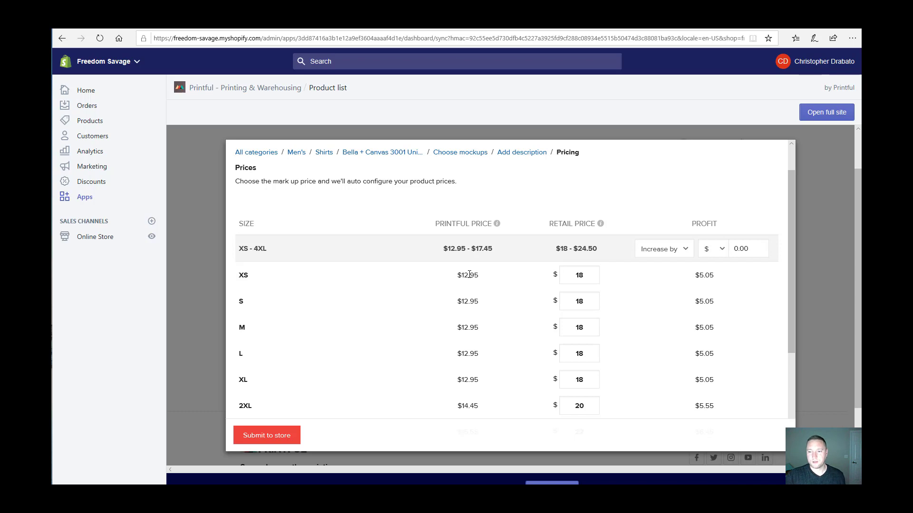
Step: Increase the retail prices of all sizes XS to 4XL by 50 percent
left_click(713, 248)
left_click(715, 238)
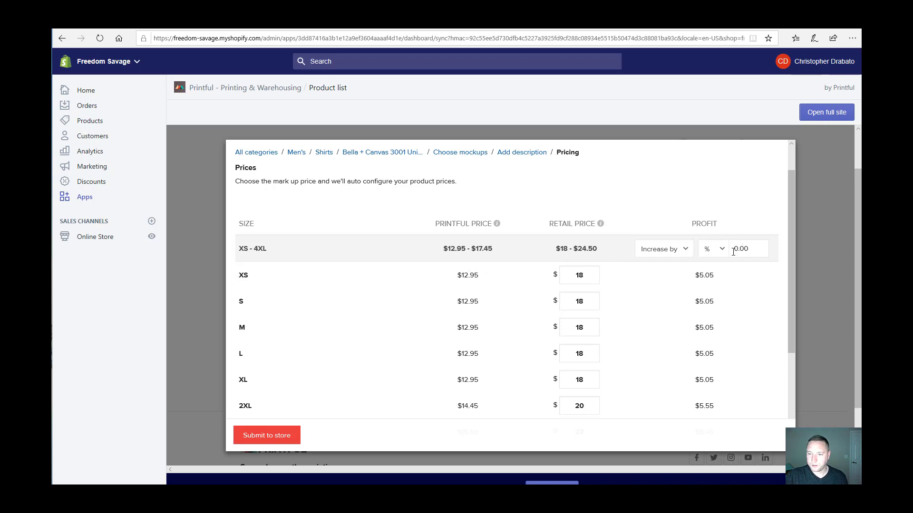
left_click(733, 253)
double_click(739, 249)
left_click(739, 248)
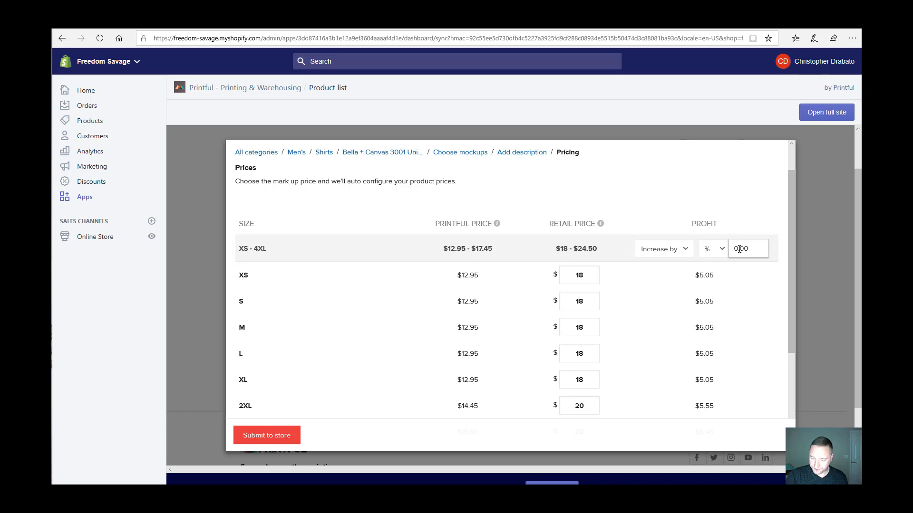
key("BackSpace")
key("BackSpace")
type("50")
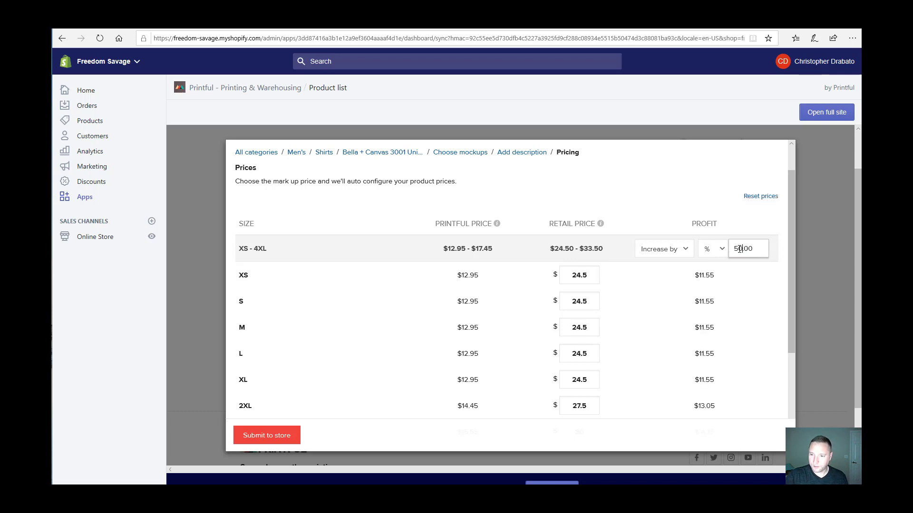
left_click(758, 231)
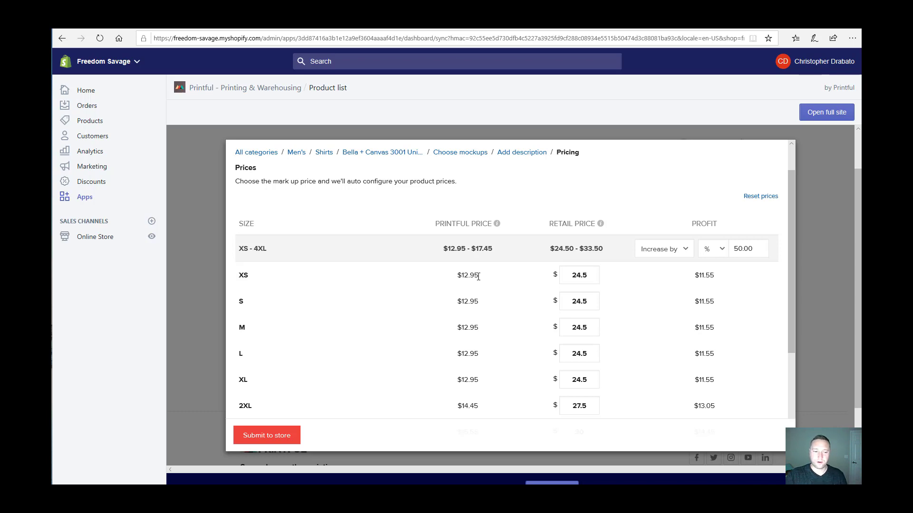
Step: Submit the t-shirt to the store with product publishing enabled and no collections chosen
scroll(350, 397, "down", 3)
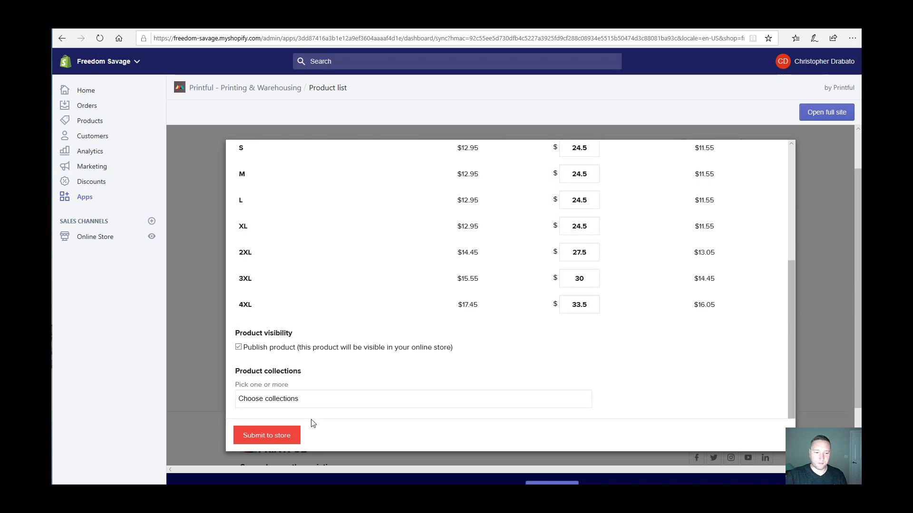
left_click(280, 434)
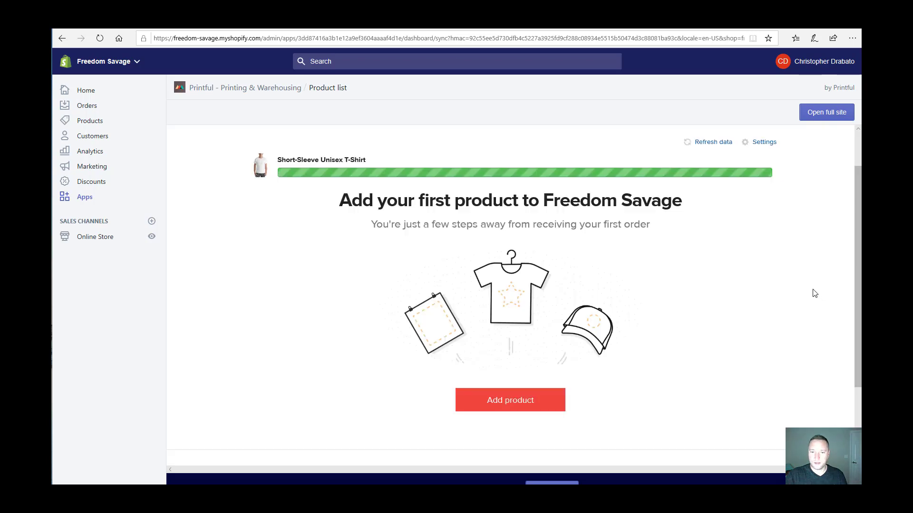